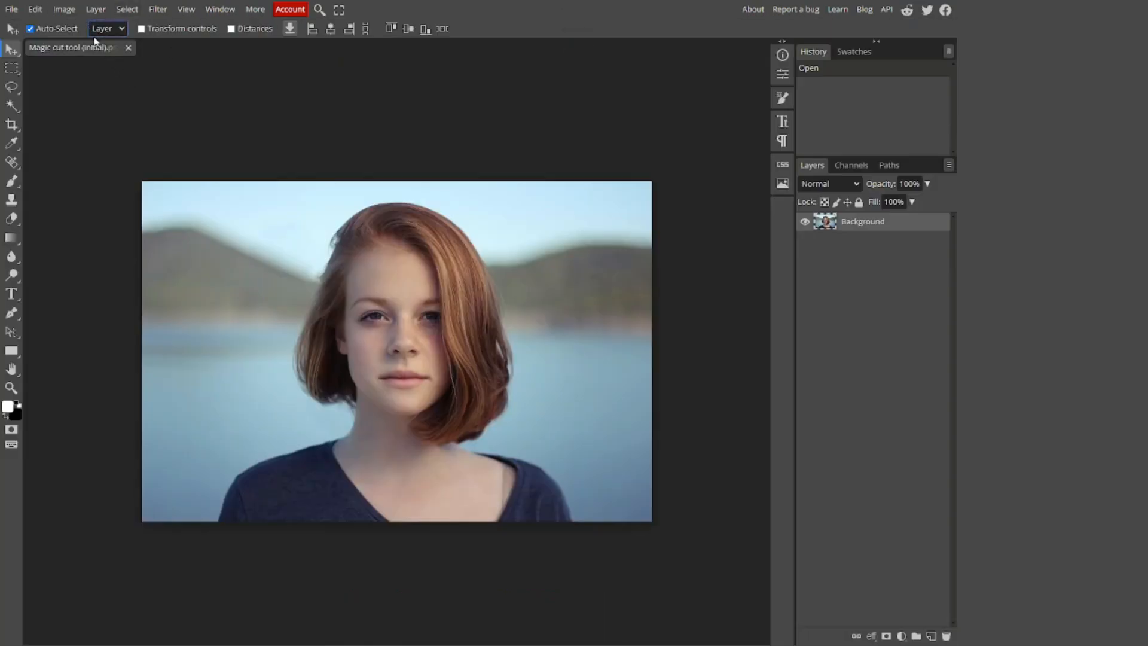
click(63, 11)
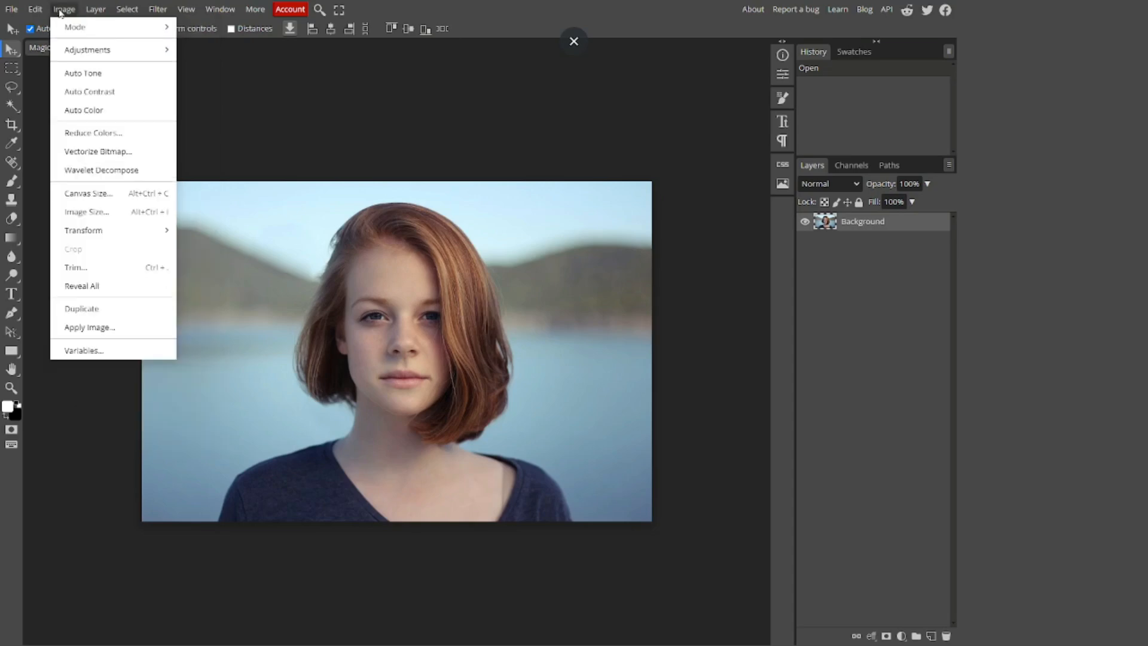
mouse_move(100, 52)
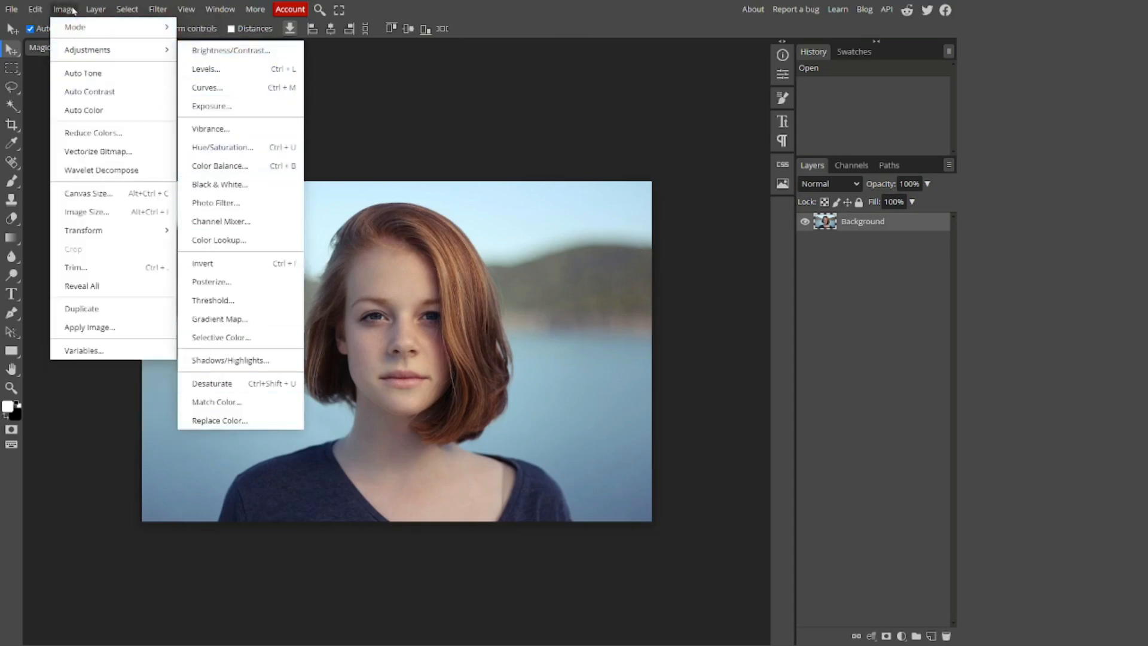
mouse_move(97, 9)
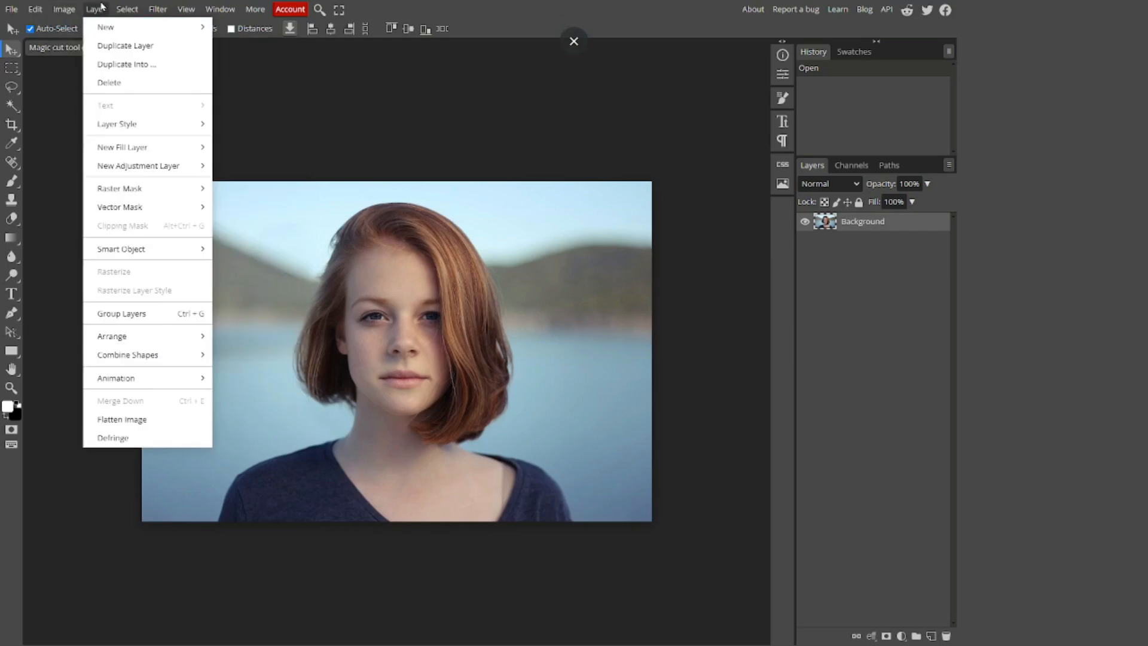
mouse_move(179, 165)
click(902, 637)
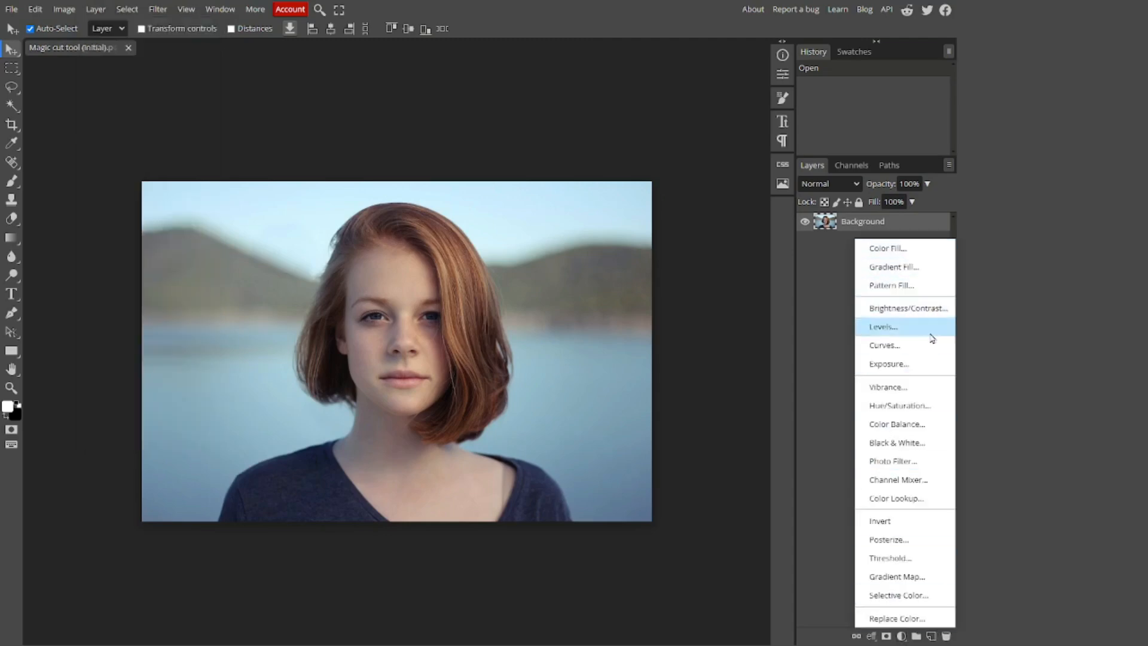
click(837, 611)
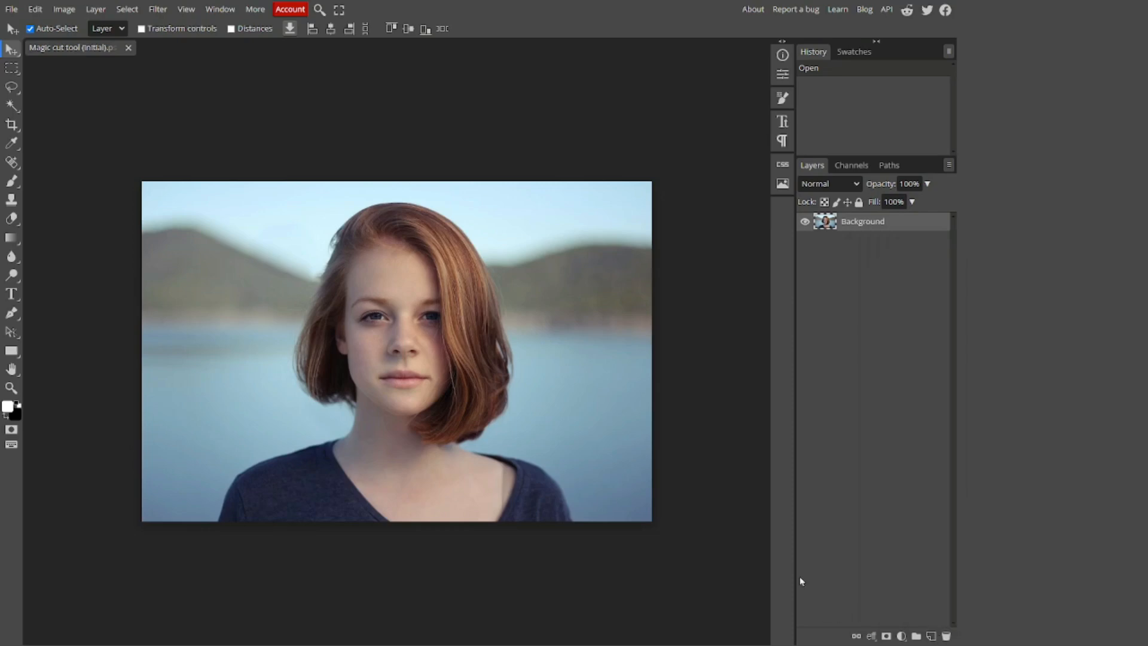
- Add a Brightness/Contrast adjustment layer above the background with brightness 30 and contrast 0
click(96, 9)
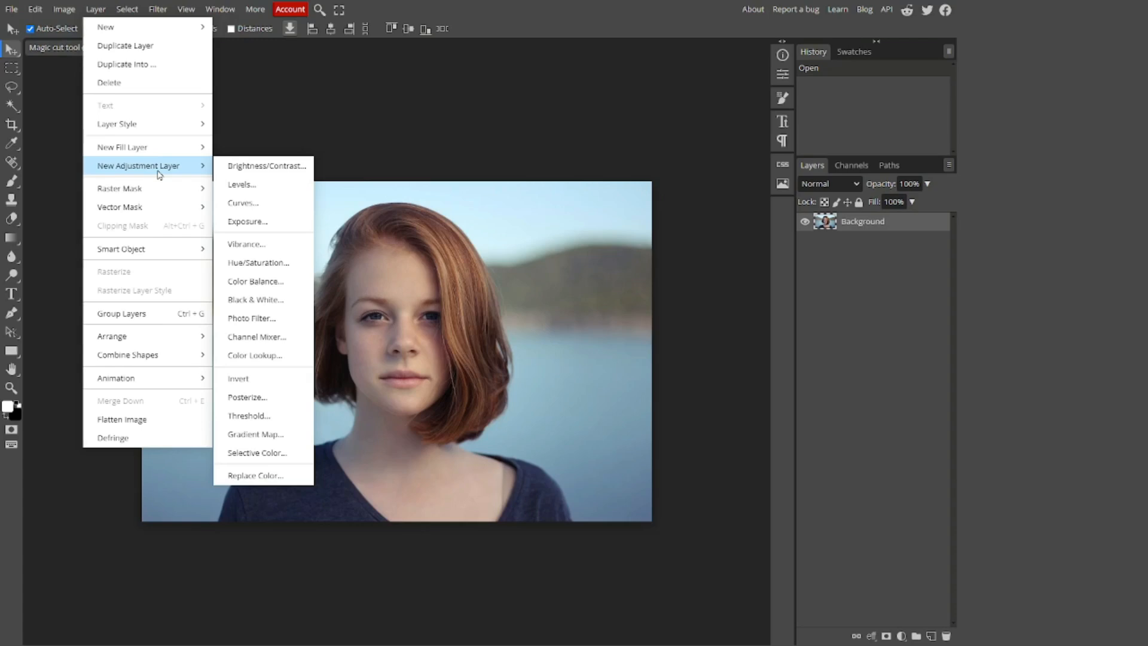
click(284, 173)
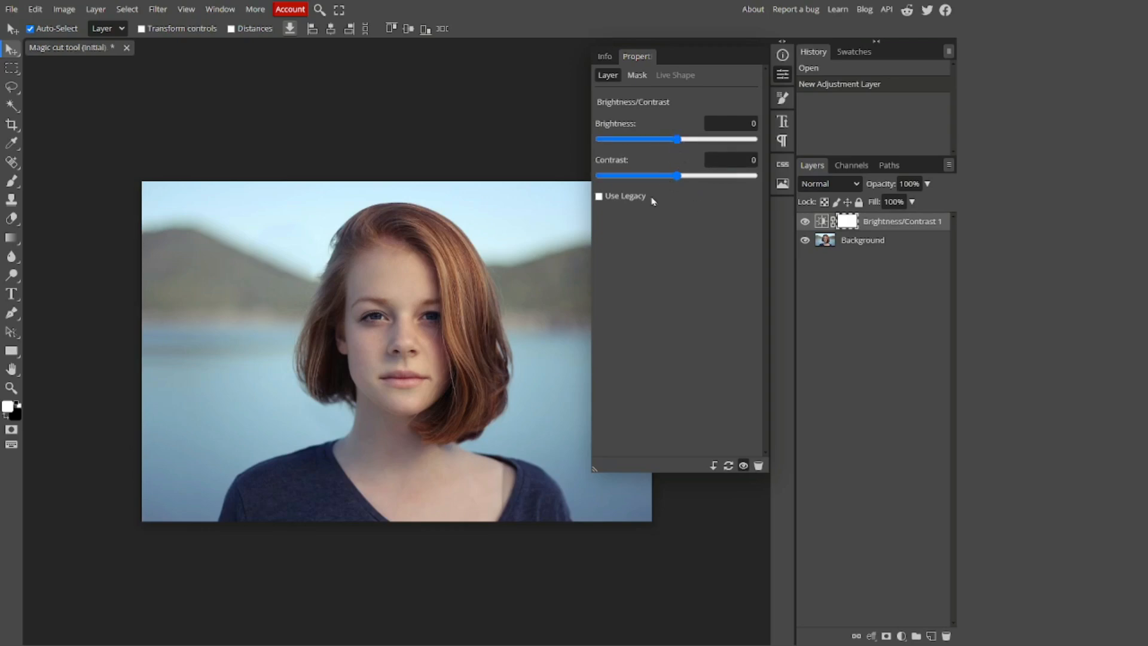
drag(680, 144, 694, 143)
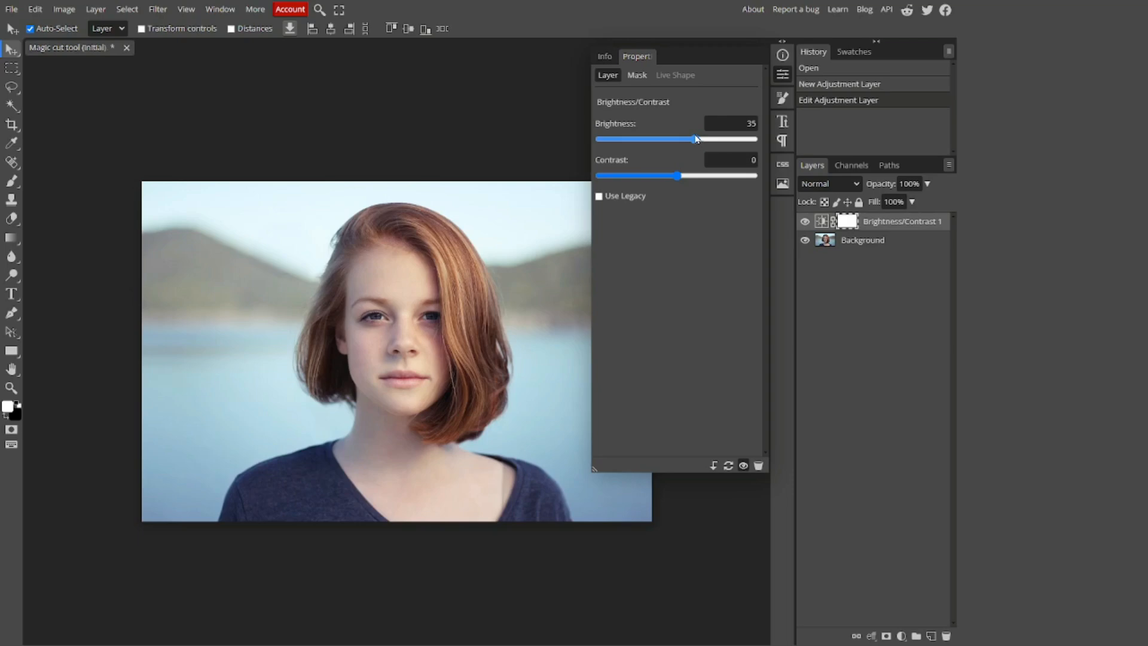
drag(697, 139, 695, 139)
drag(698, 183, 767, 181)
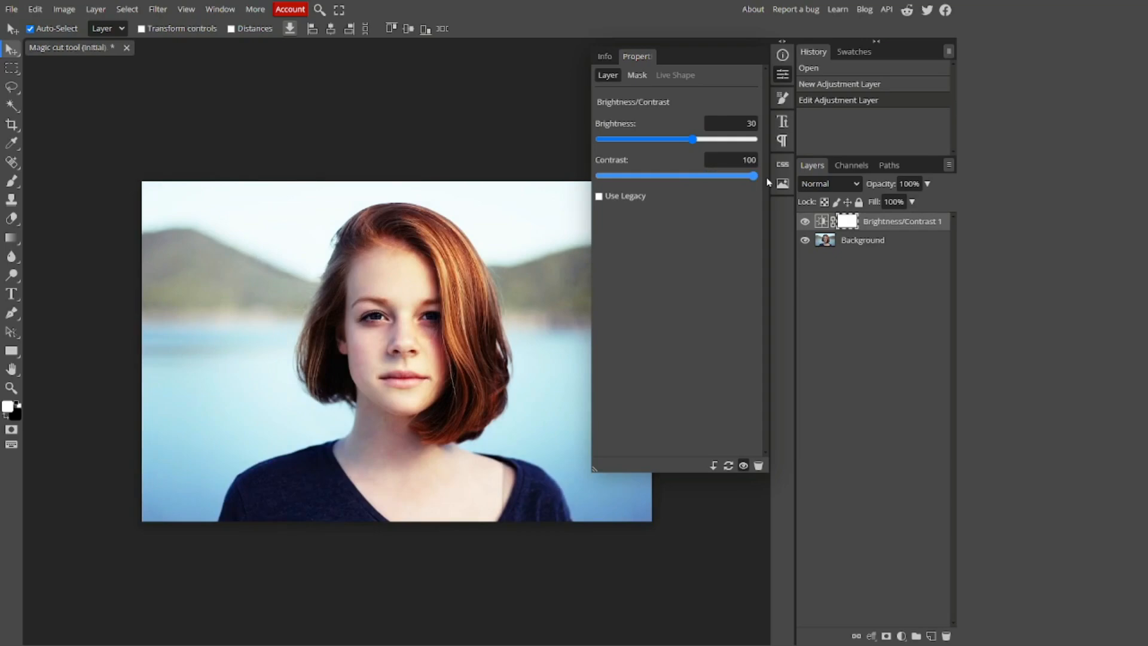
drag(769, 182, 690, 163)
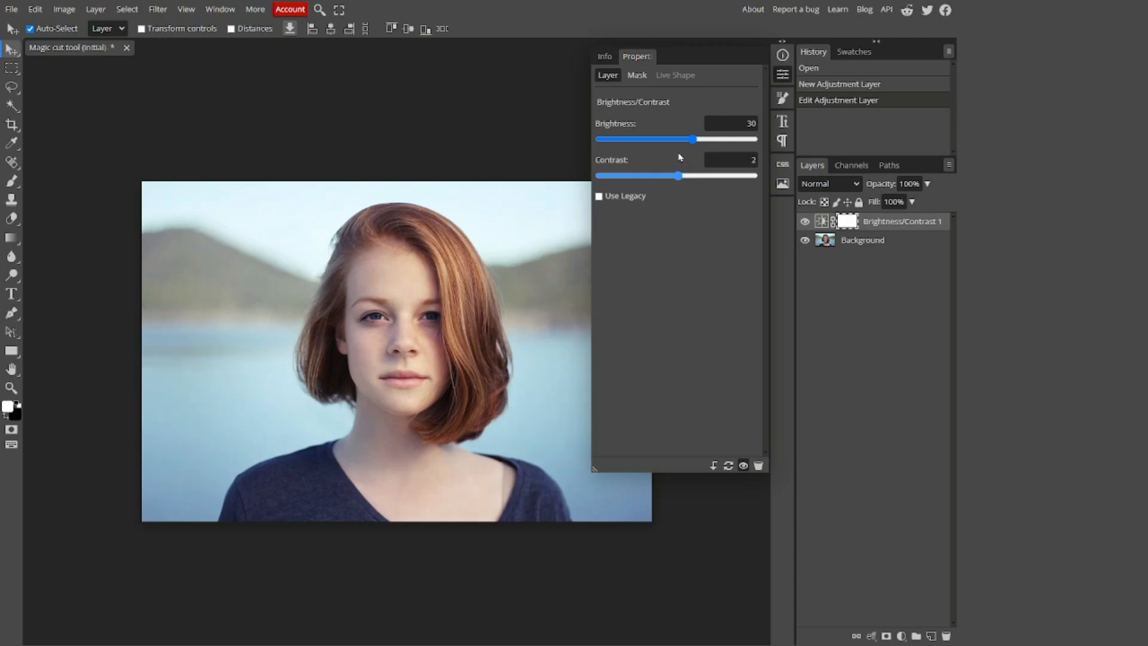
drag(678, 154, 677, 154)
- Add a Levels adjustment layer above the Brightness/Contrast layer and set its RGB midtone input to 0.8
click(96, 9)
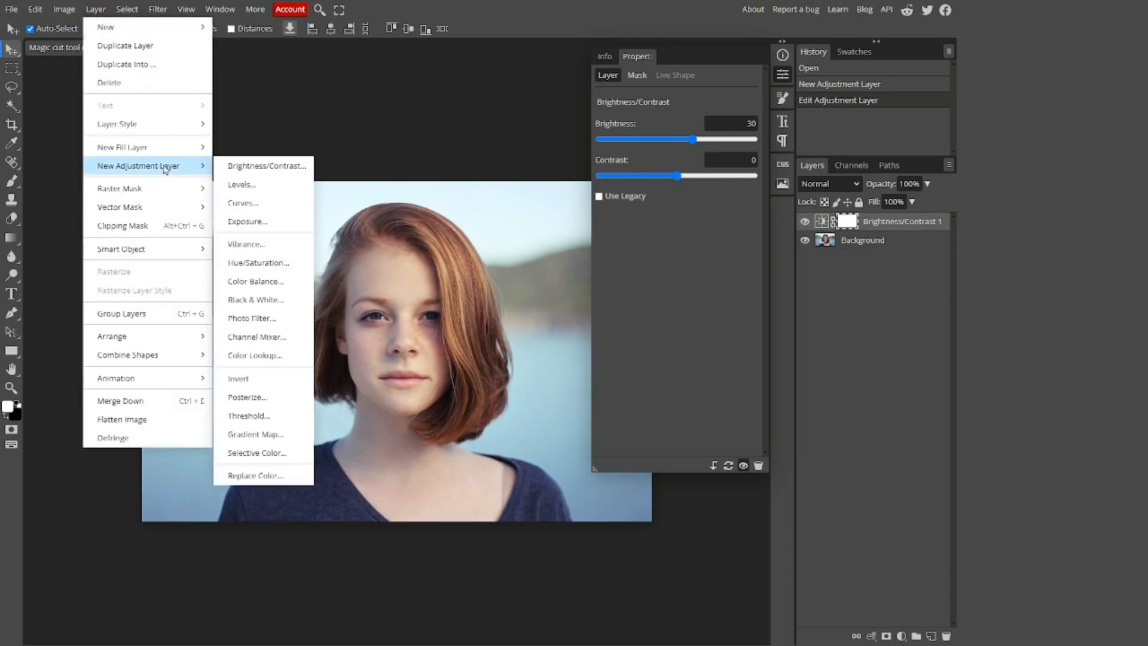
click(227, 187)
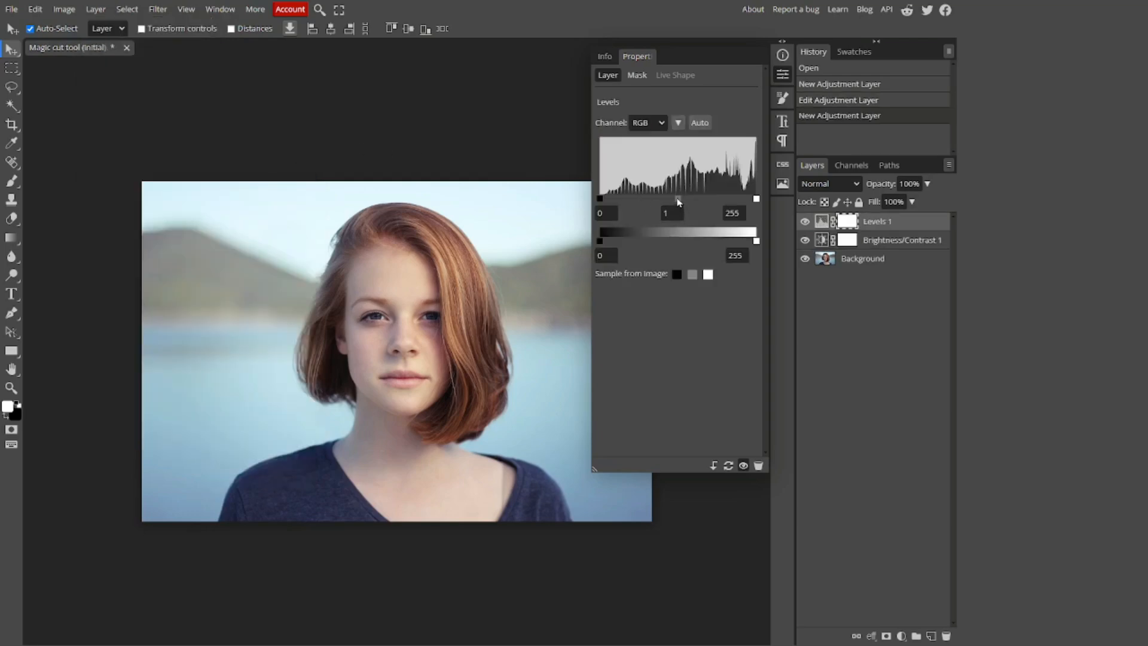
drag(679, 202, 827, 210)
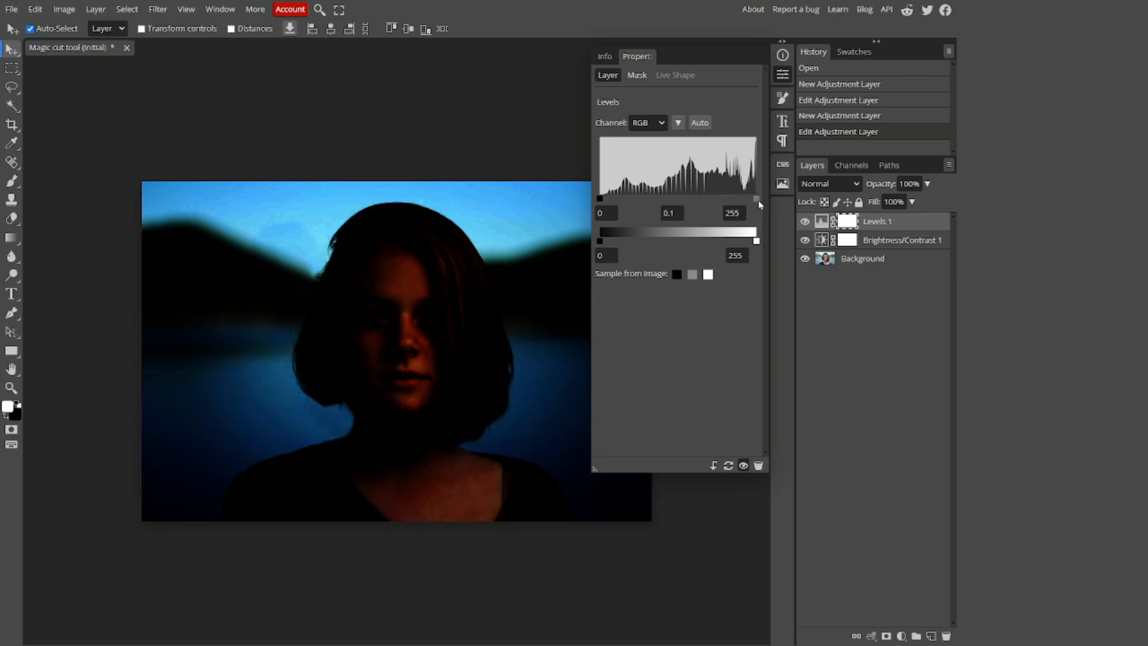
drag(758, 202, 677, 206)
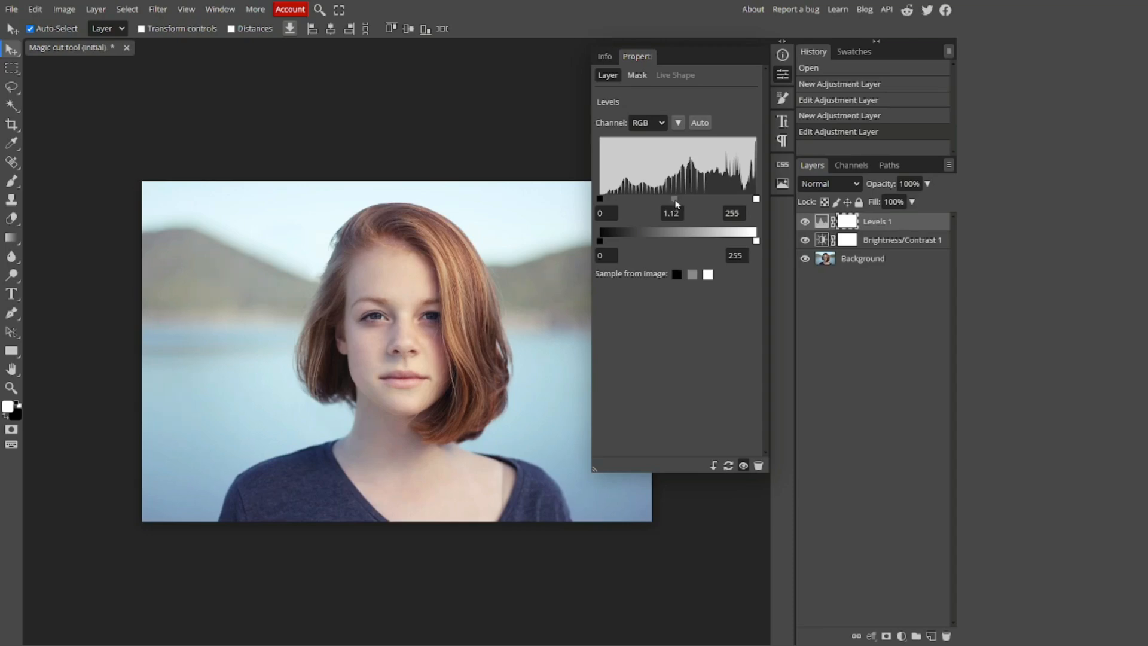
drag(677, 198, 681, 198)
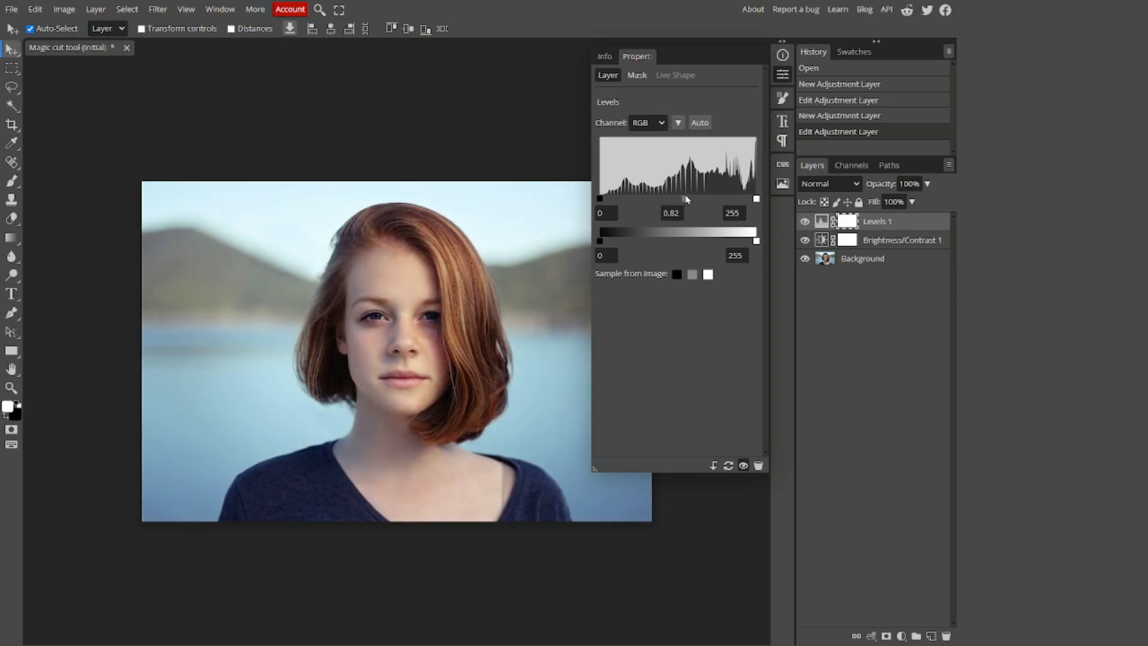
- Toggle the Brightness/Contrast layer's visibility repeatedly to compare the portrait with and without it
click(805, 240)
click(805, 241)
click(804, 241)
click(805, 240)
click(805, 241)
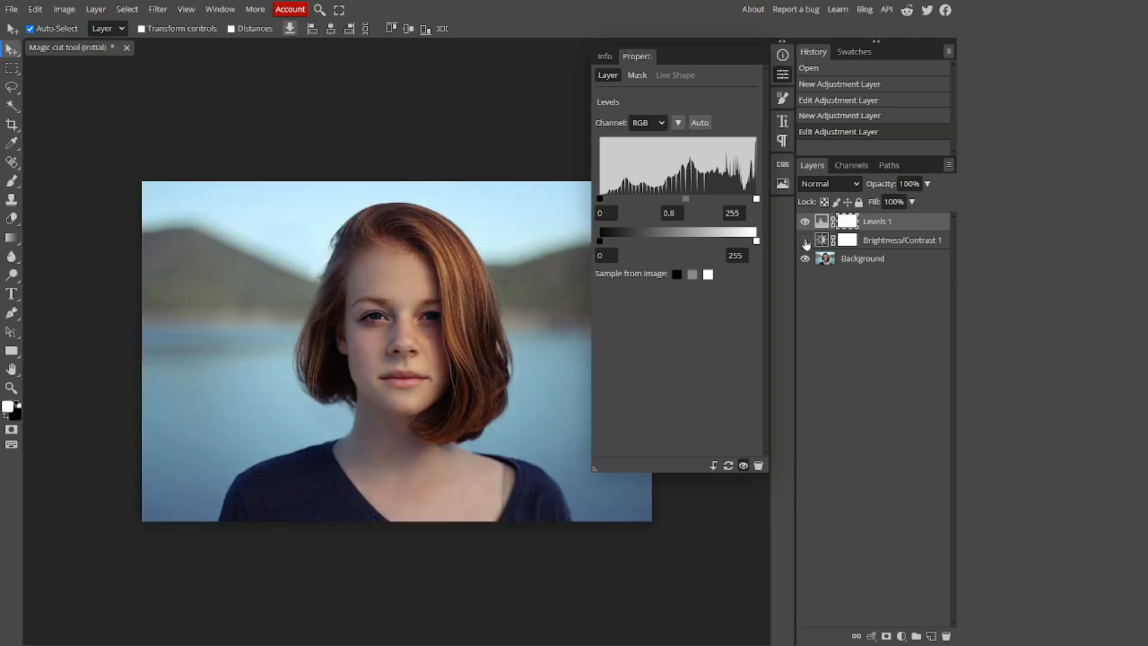
click(805, 240)
click(805, 240)
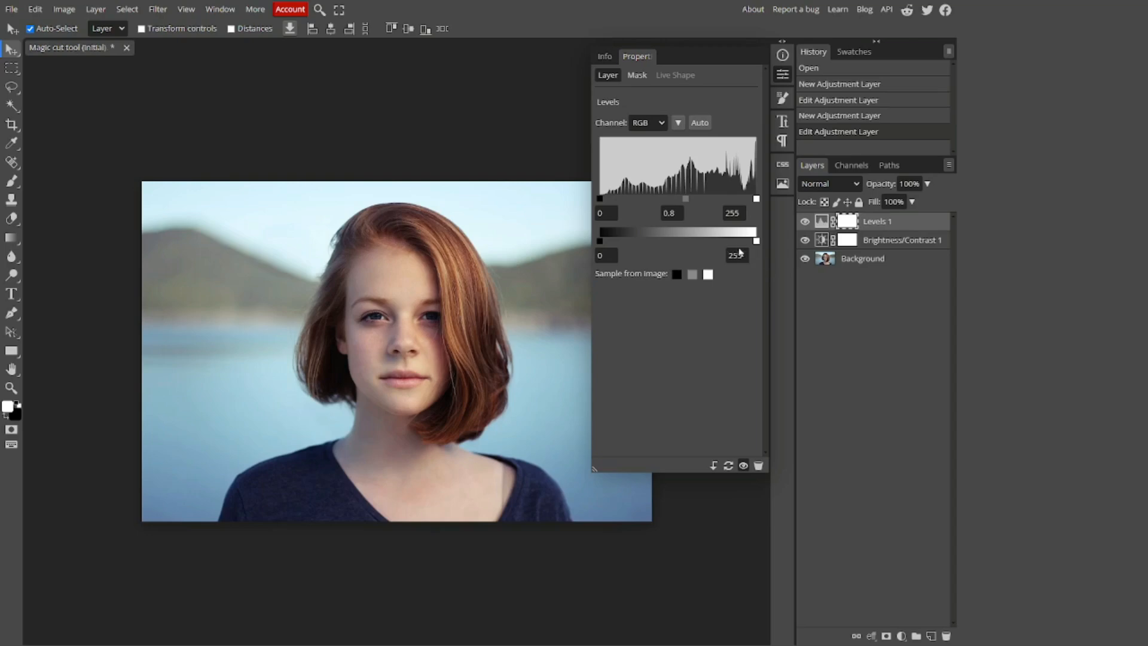
- Add a Curves adjustment layer above Levels, keep its highlight point at input and output 255, and hide the layer
click(96, 9)
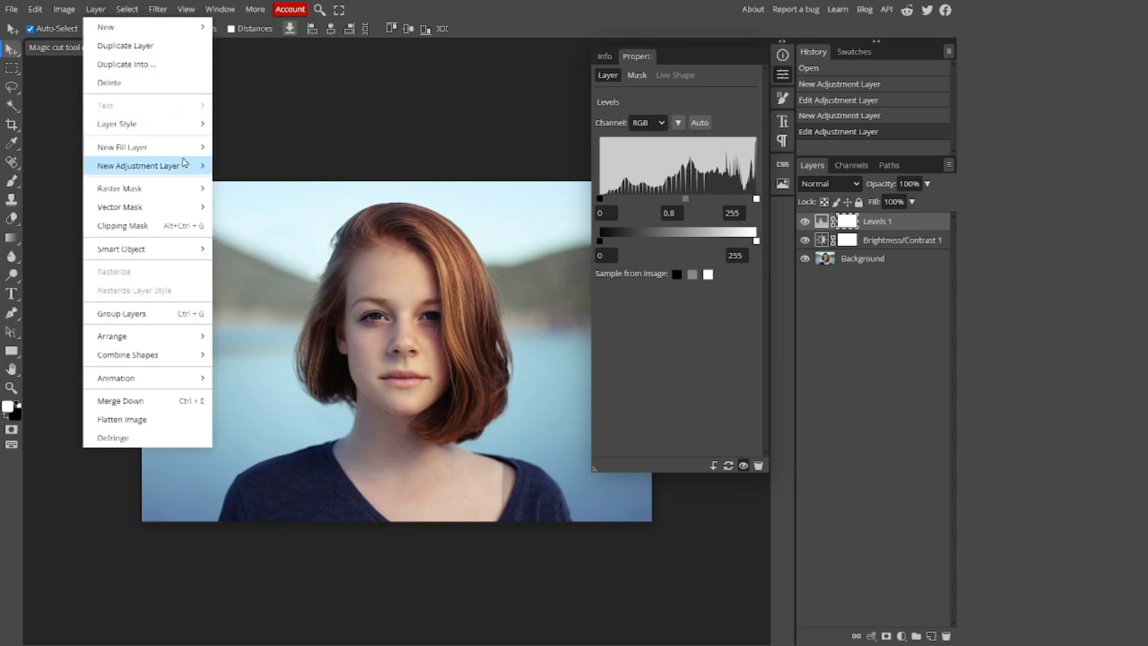
mouse_move(185, 168)
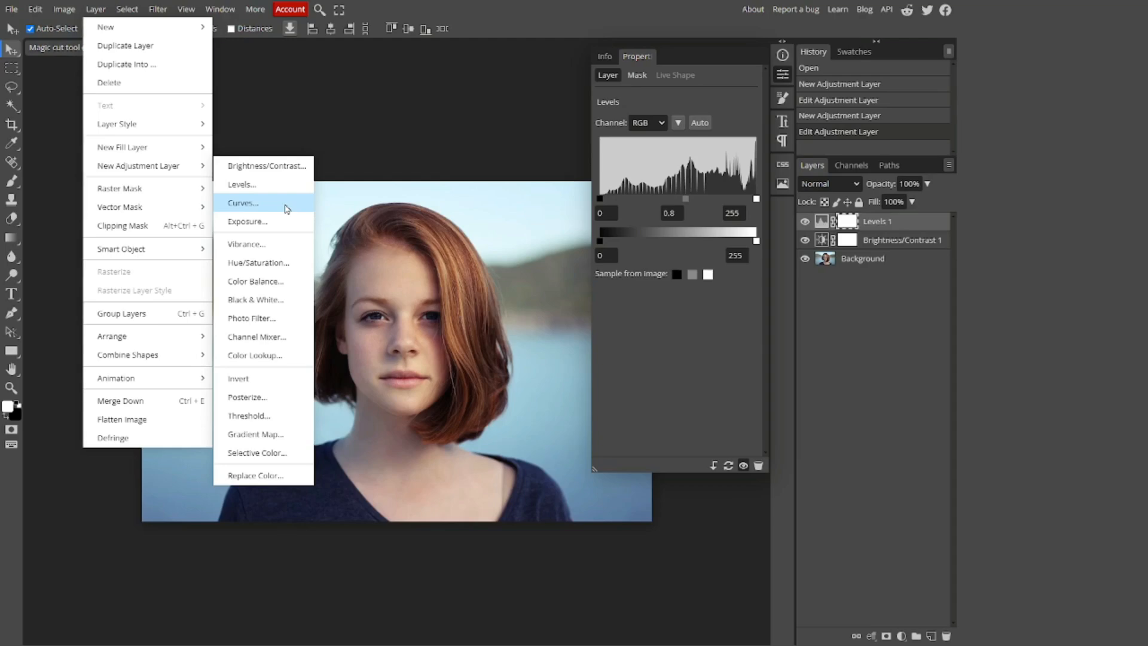
click(286, 209)
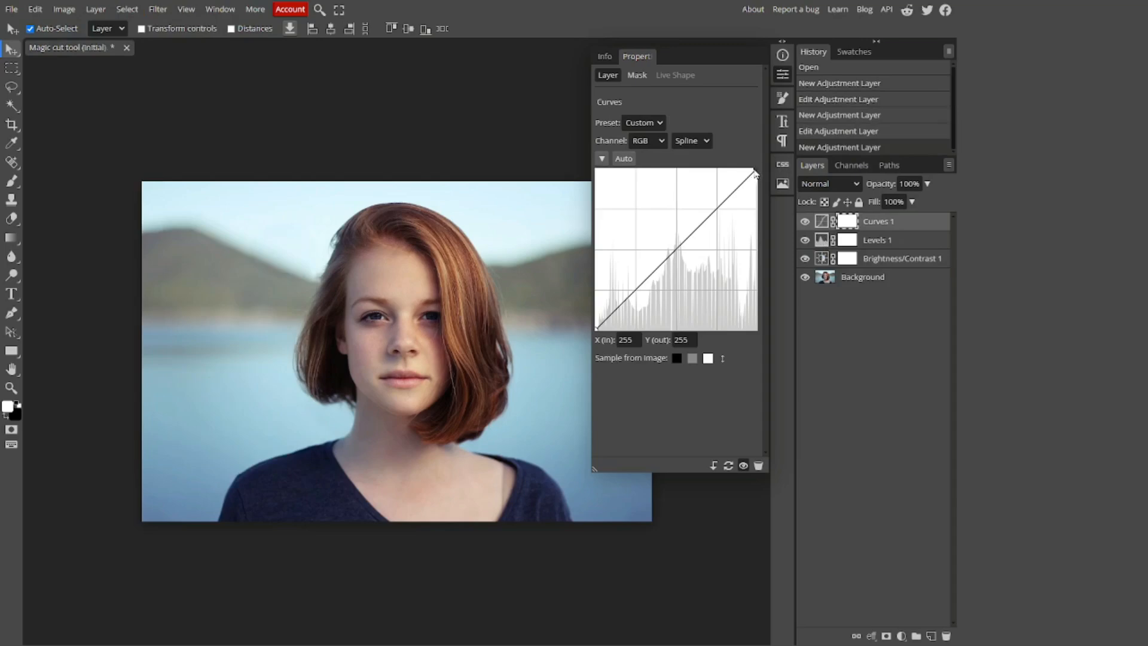
mouse_move(755, 171)
mouse_down()
mouse_move(743, 331)
mouse_move(766, 171)
mouse_up()
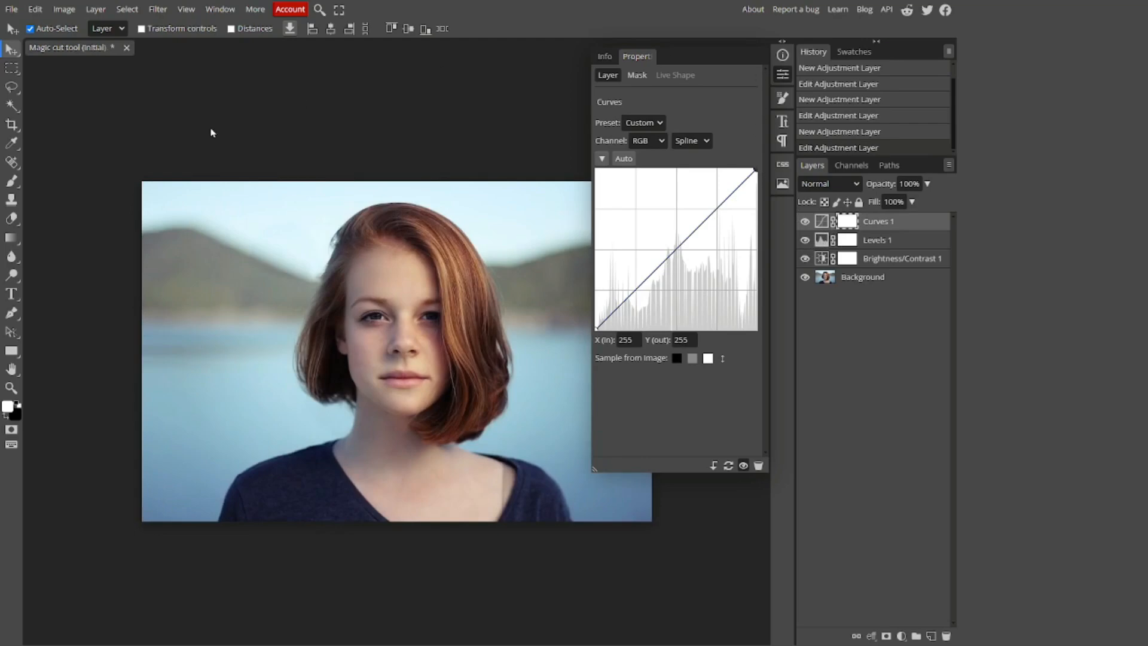
click(805, 223)
- Toggle the Background layer off and on to check its effect on the canvas, leaving it shown
click(806, 277)
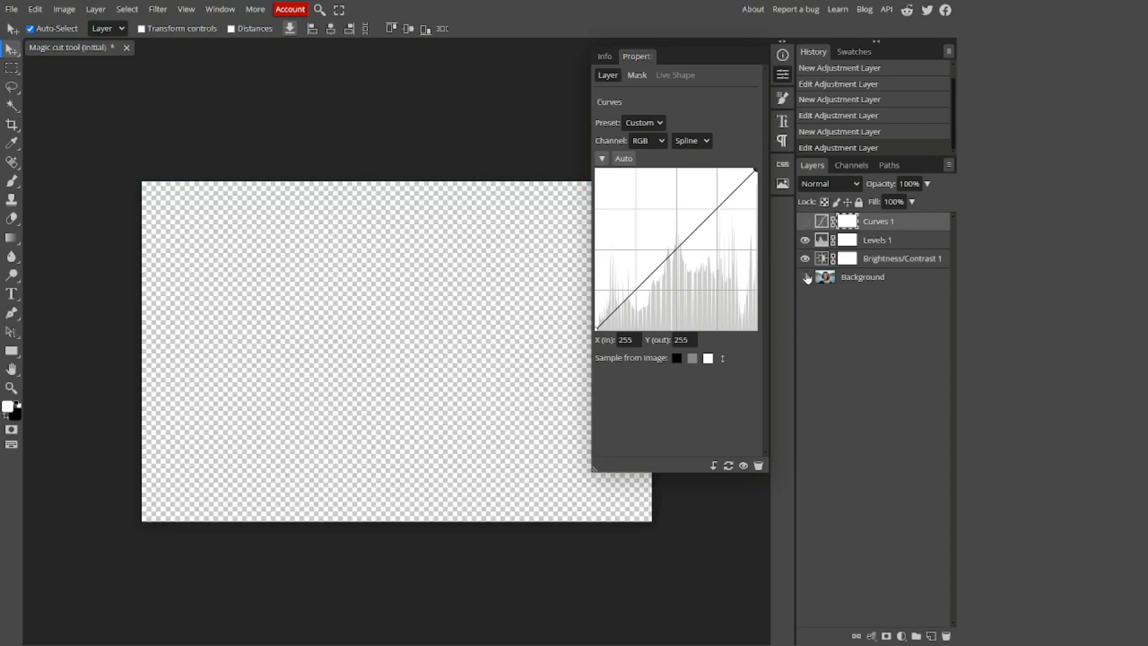
click(806, 277)
click(806, 277)
click(806, 277)
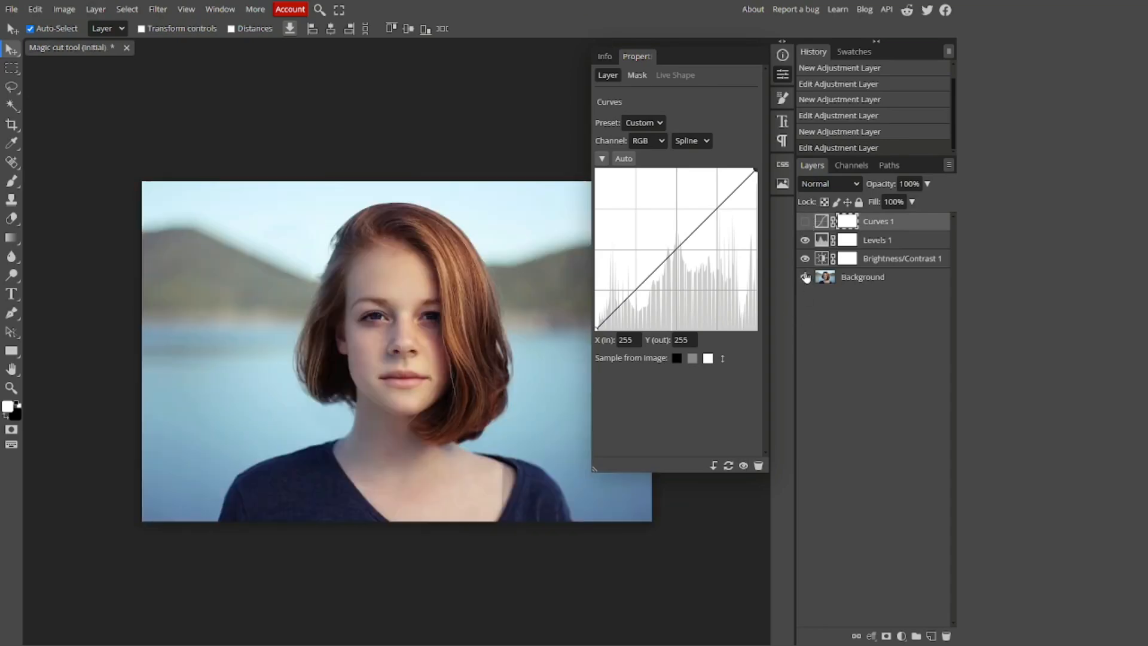
- Add an Exposure adjustment layer above Curves and try out its sliders, returning exposure and offset to 0
click(98, 11)
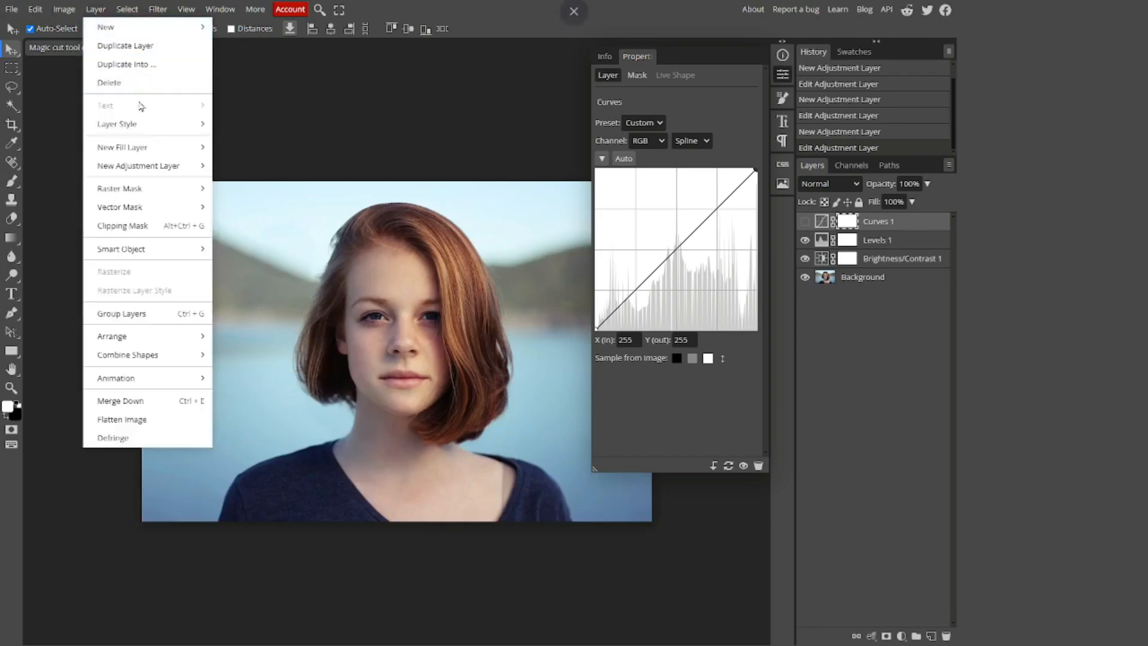
mouse_move(186, 166)
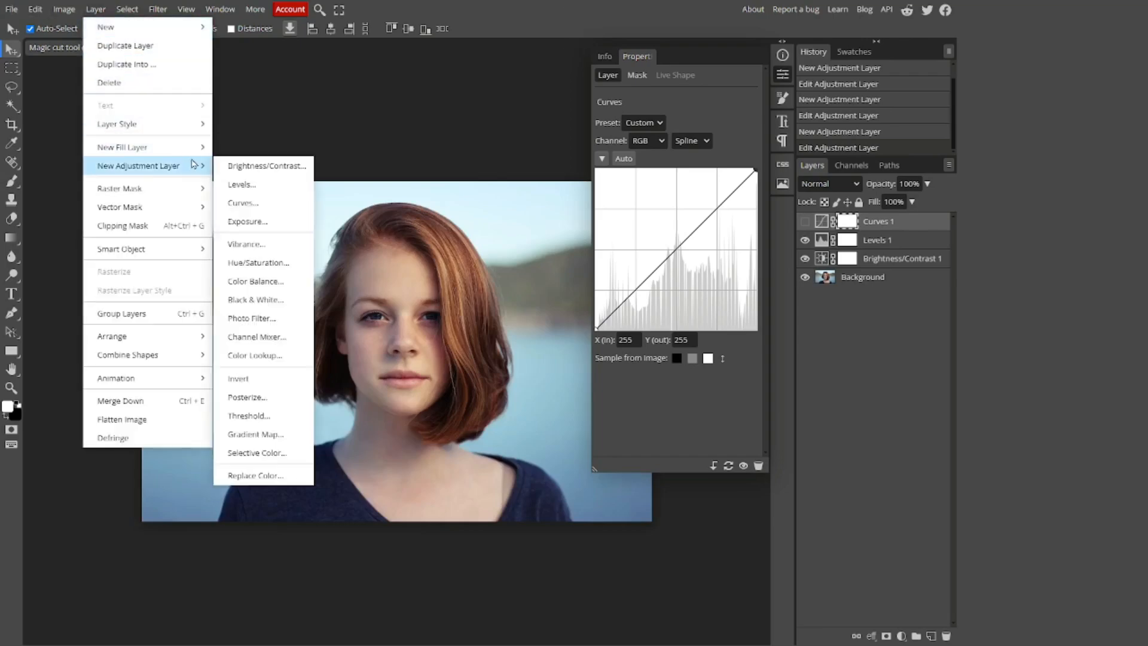
click(273, 223)
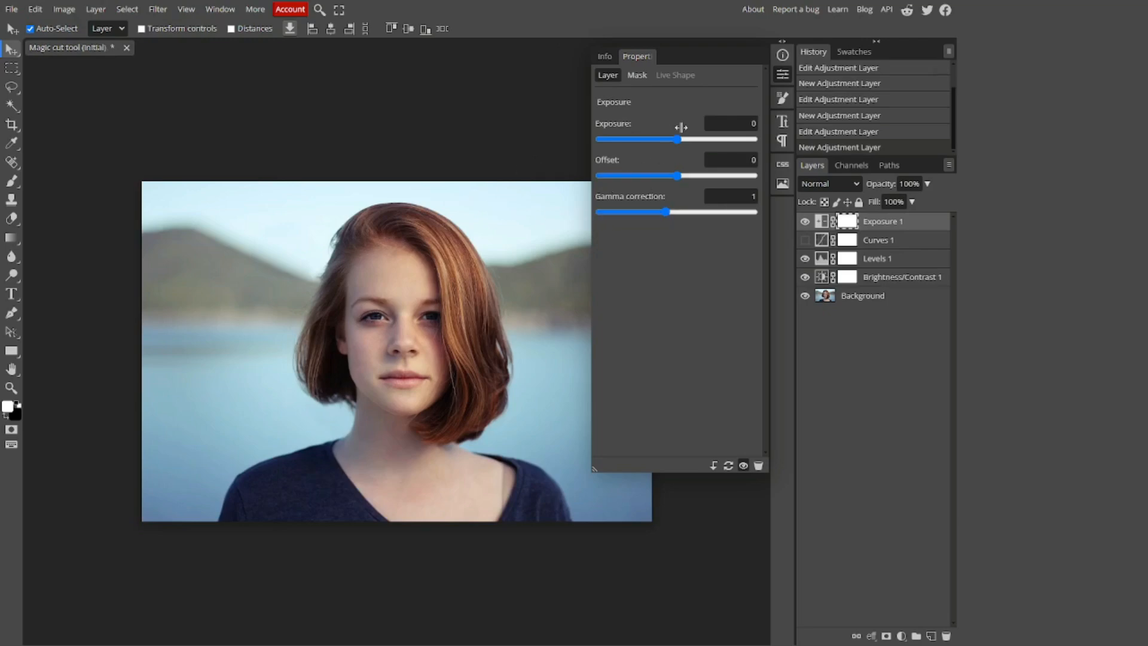
drag(683, 142, 666, 224)
- Set the Exposure layer's gamma correction back to 1 and close its properties
click(754, 197)
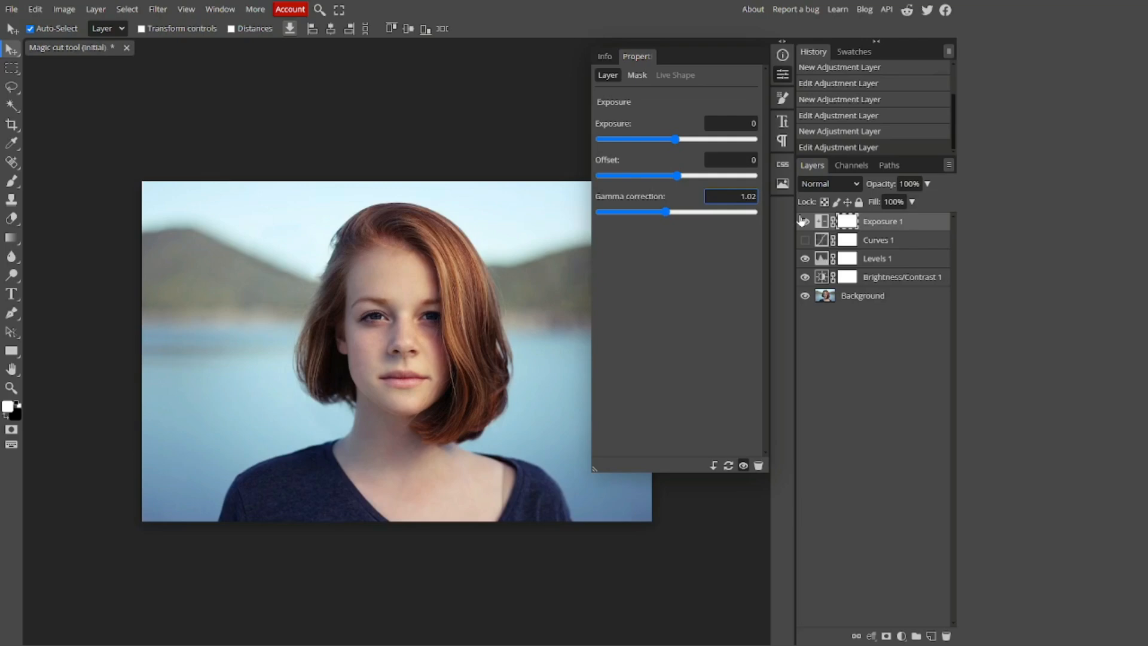
key(BackSpace)
key(BackSpace)
key(BackSpace)
key(Return)
click(782, 76)
- Add a Vibrance adjustment layer above the Exposure layer with vibrance 30 and saturation 0
click(95, 9)
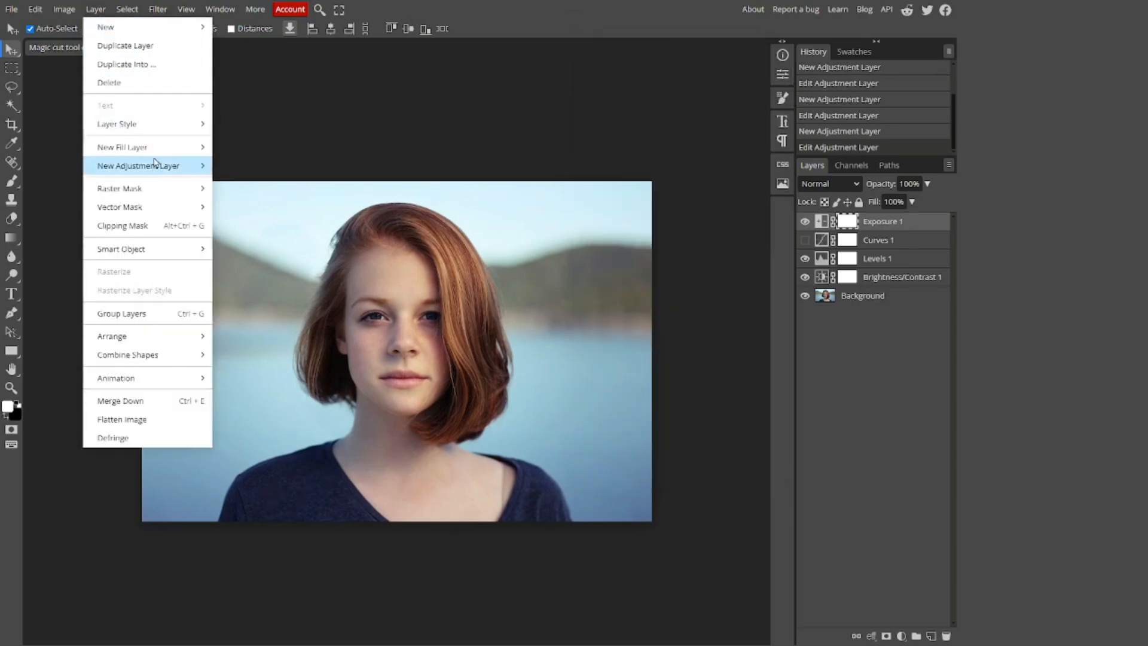
mouse_move(158, 167)
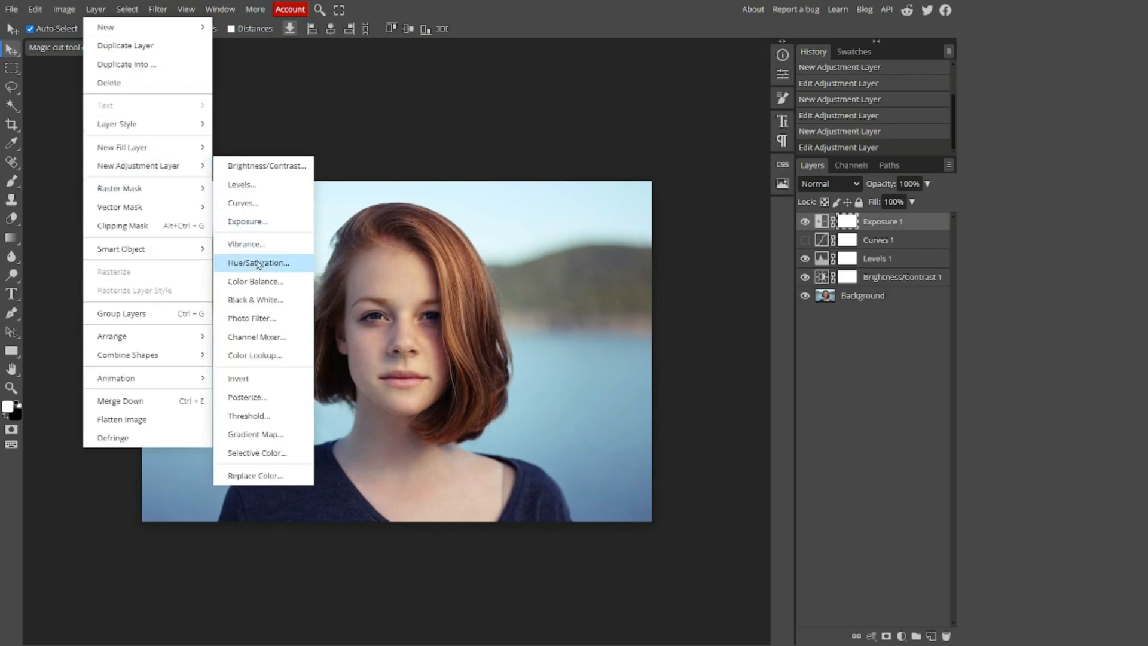
click(263, 245)
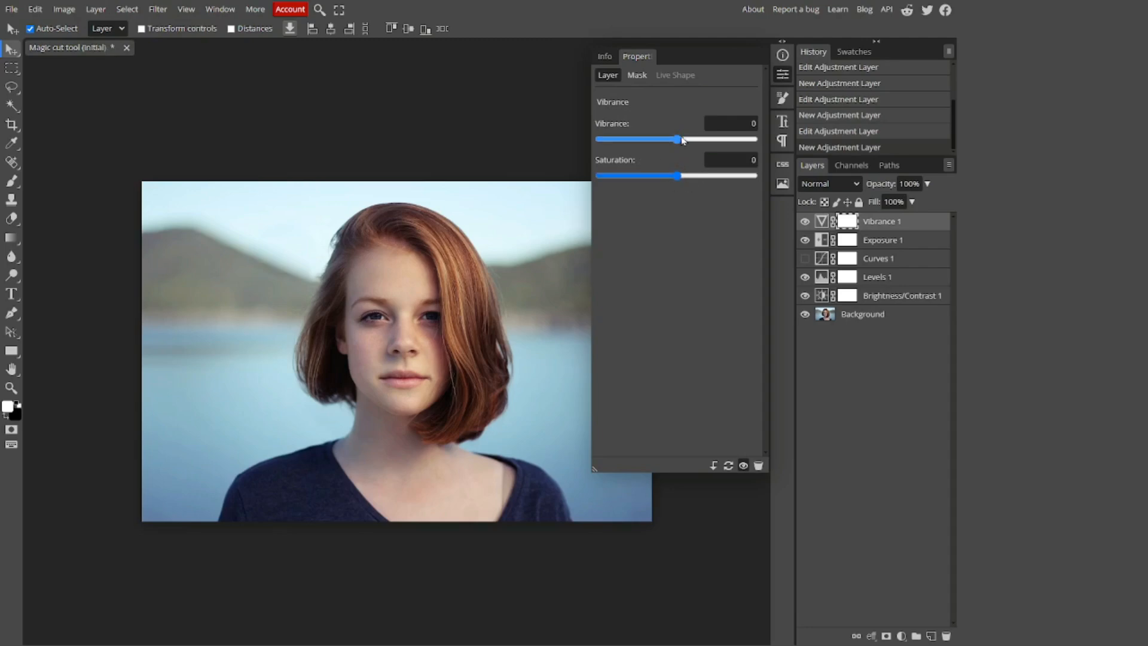
drag(683, 139, 590, 160)
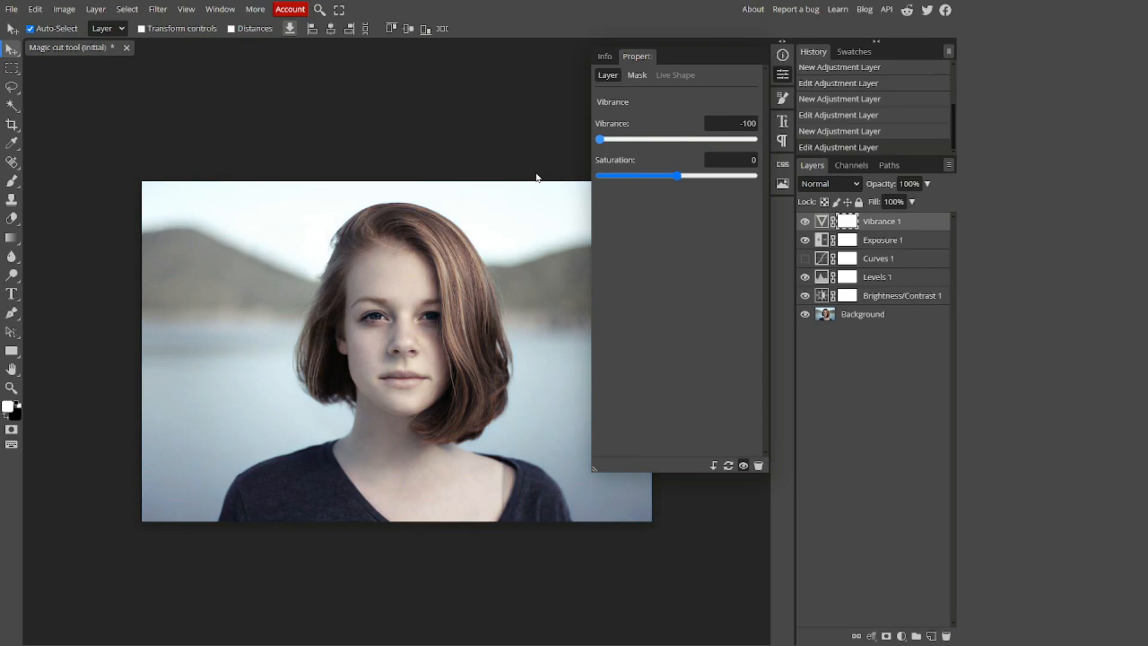
drag(540, 181, 701, 229)
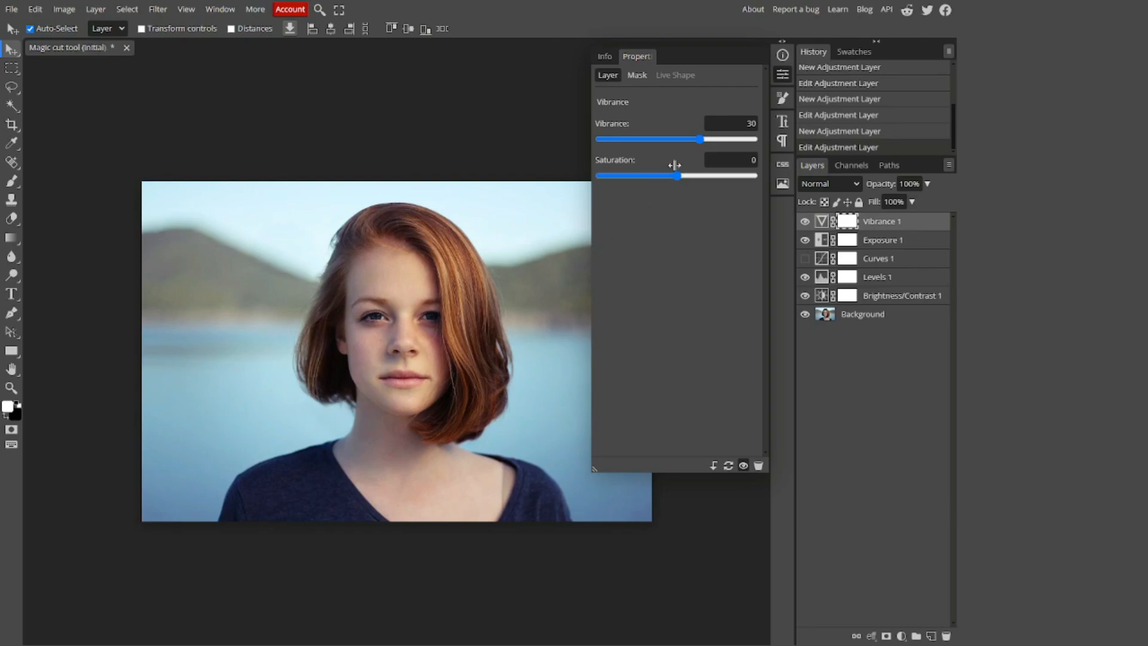
drag(677, 175, 672, 211)
drag(676, 205, 677, 203)
- Hide the Vibrance, Exposure, Levels and Brightness/Contrast layers, and show them again to compare the portrait before and after
click(805, 221)
click(804, 240)
click(805, 277)
click(805, 295)
click(805, 295)
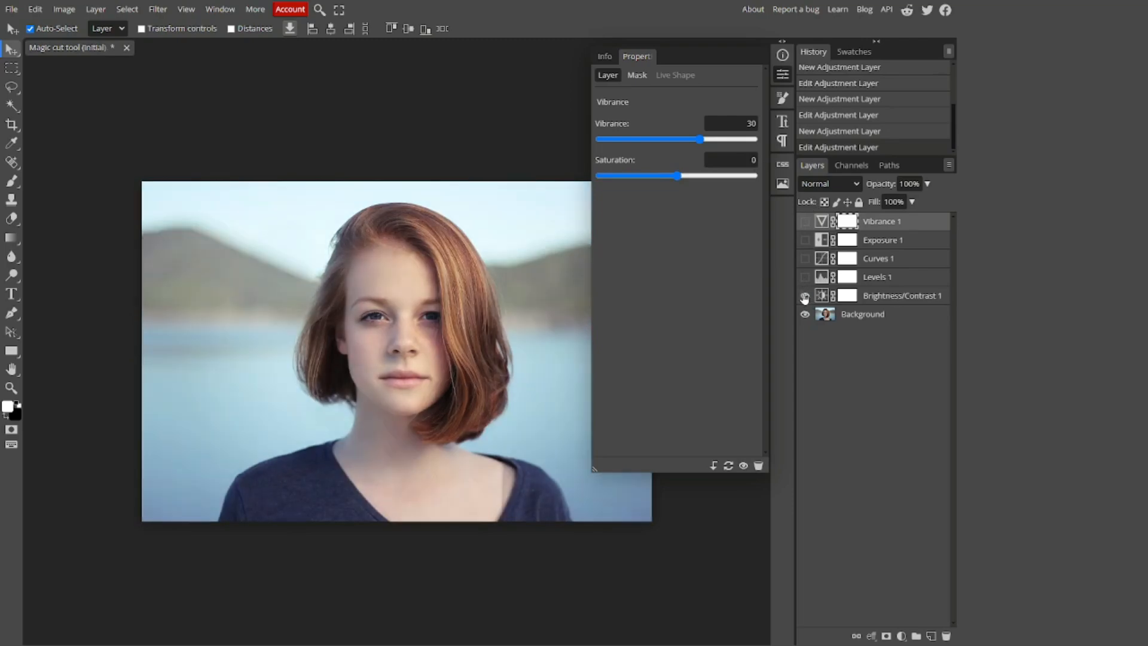
click(805, 276)
click(805, 239)
click(806, 222)
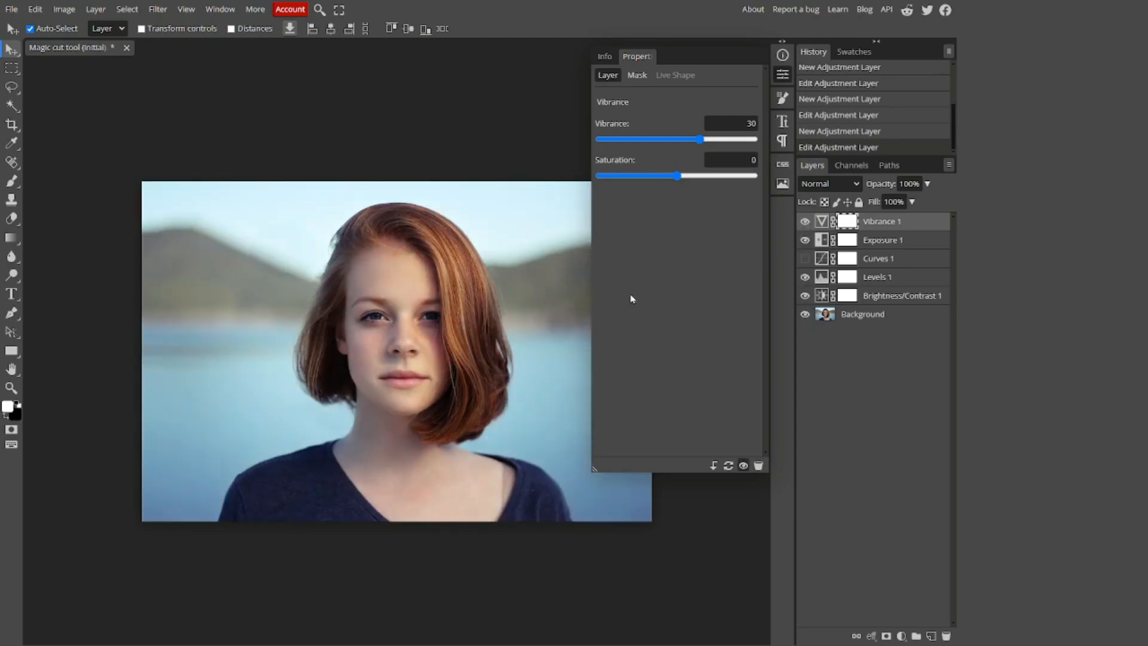
- Add a Hue/Saturation adjustment layer above Vibrance, try out its sliders, return them to 0 and hide the layer
click(95, 9)
mouse_move(153, 167)
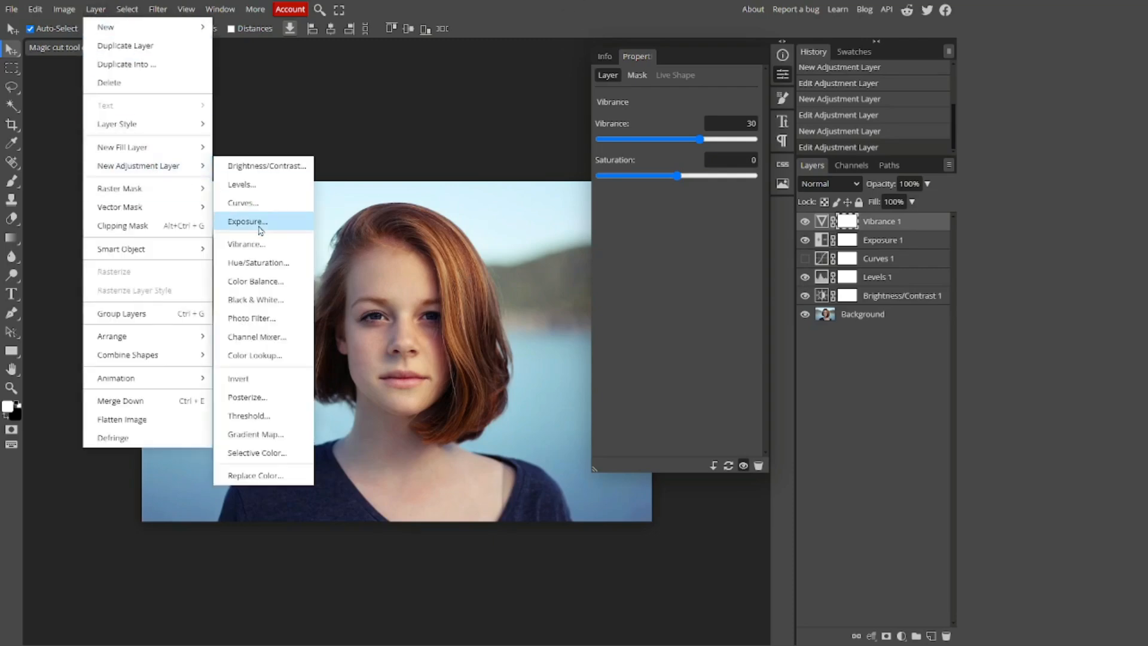
click(277, 266)
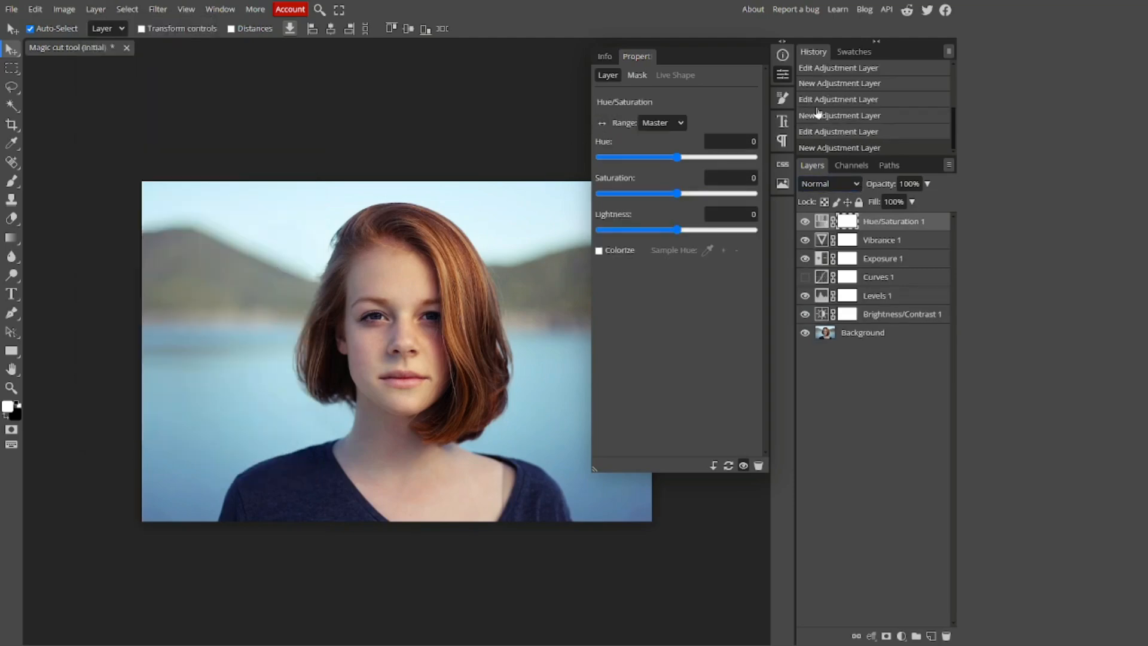
drag(677, 159, 677, 240)
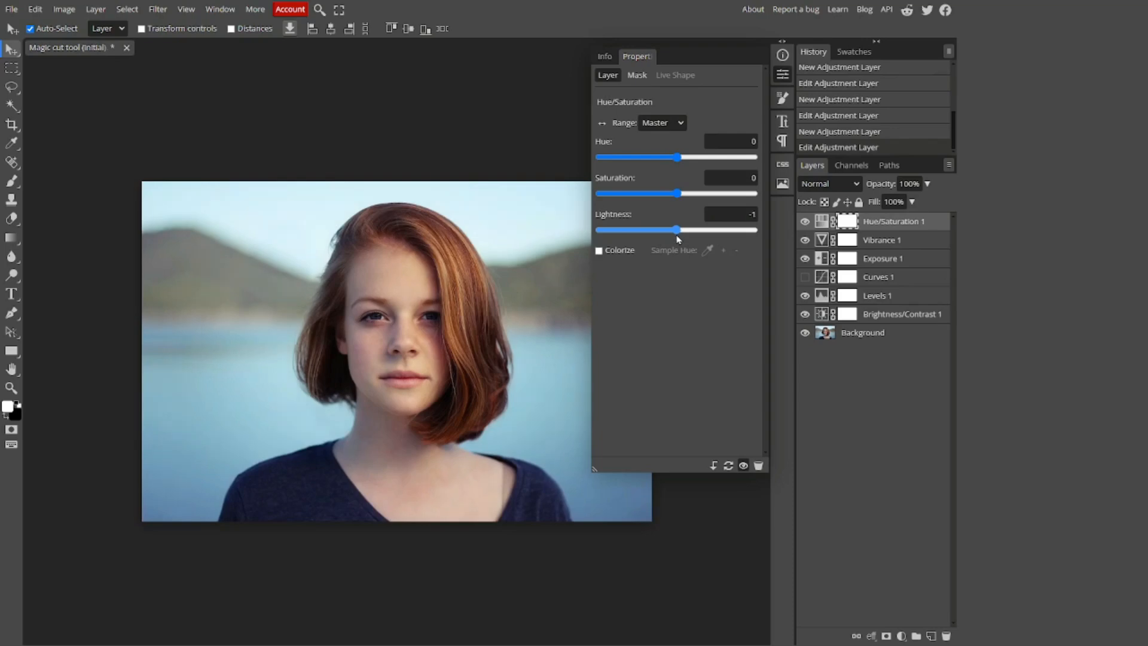
click(743, 465)
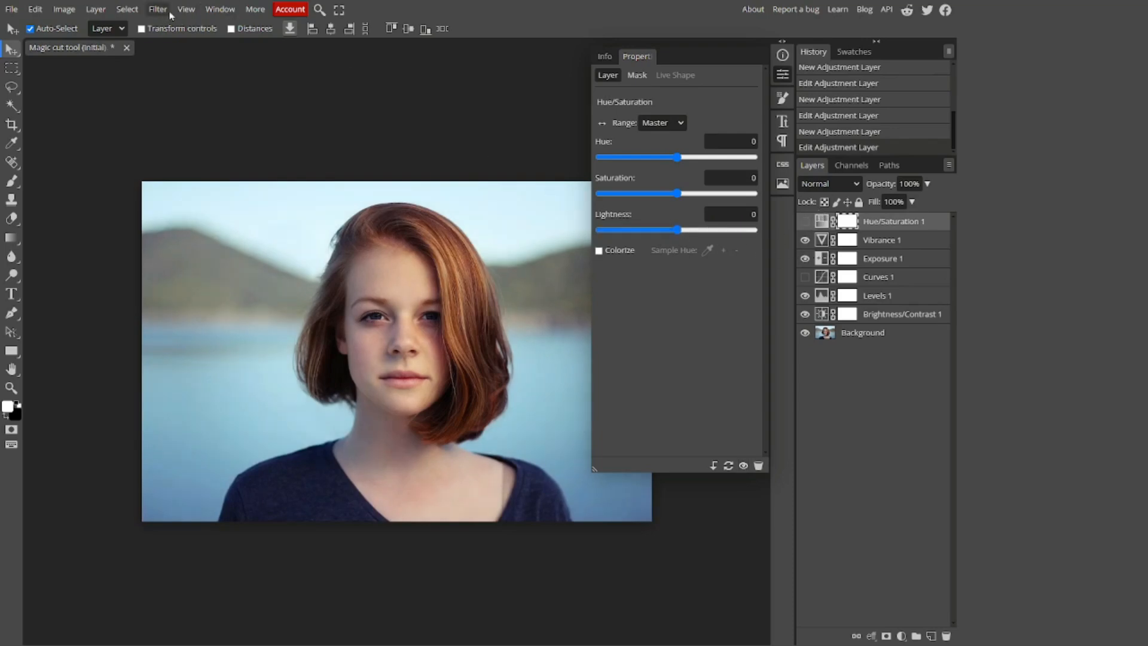
- Add a Color Balance adjustment layer above Hue/Saturation and try the midtones' Yellow - Blue balance, returning it to 0
click(96, 9)
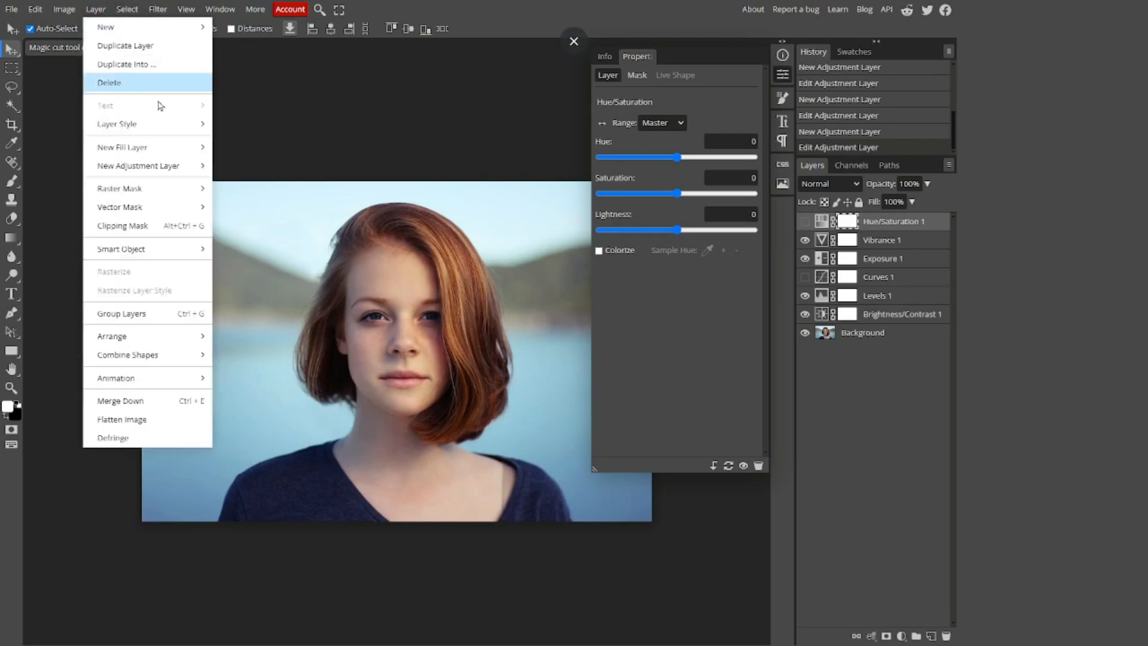
mouse_move(157, 167)
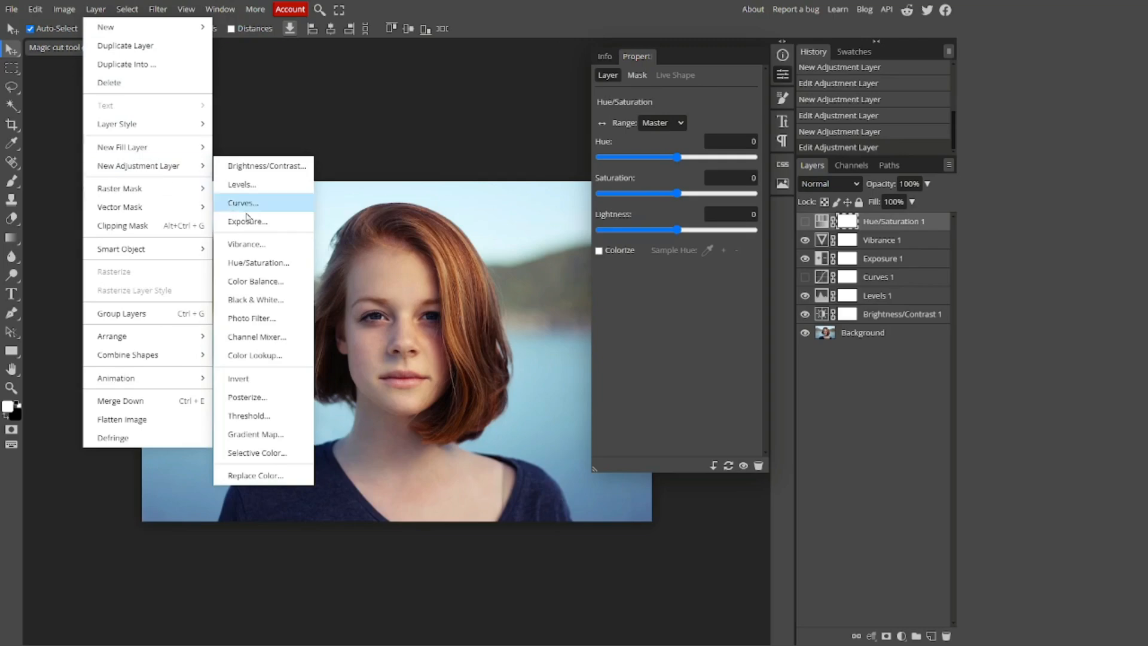
click(267, 285)
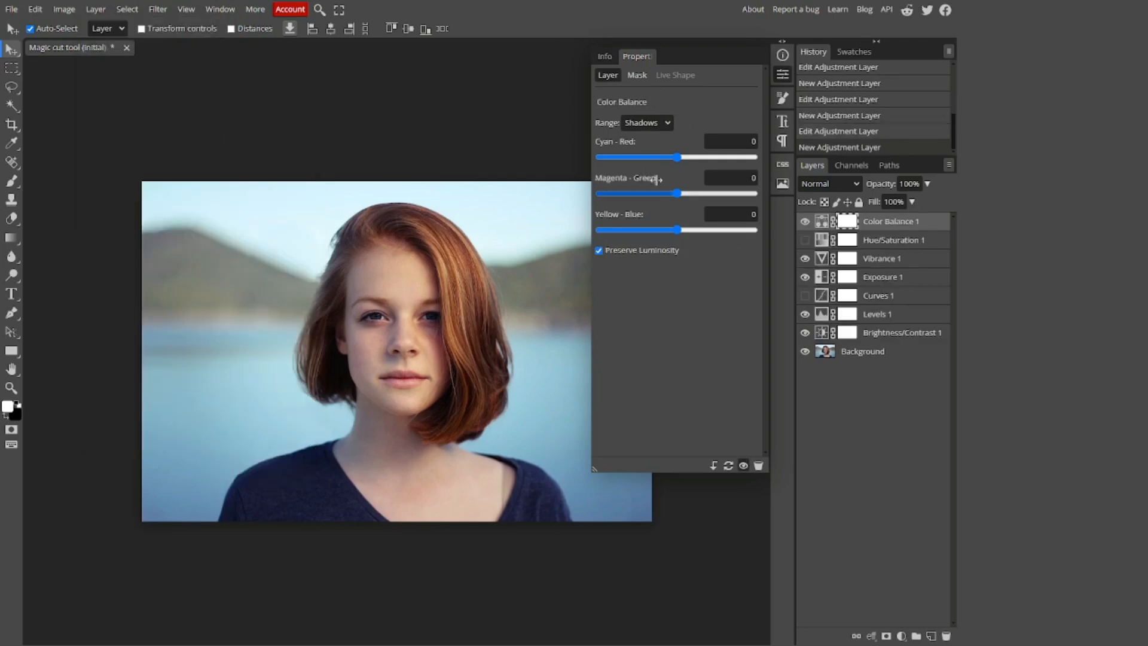
click(665, 124)
click(642, 149)
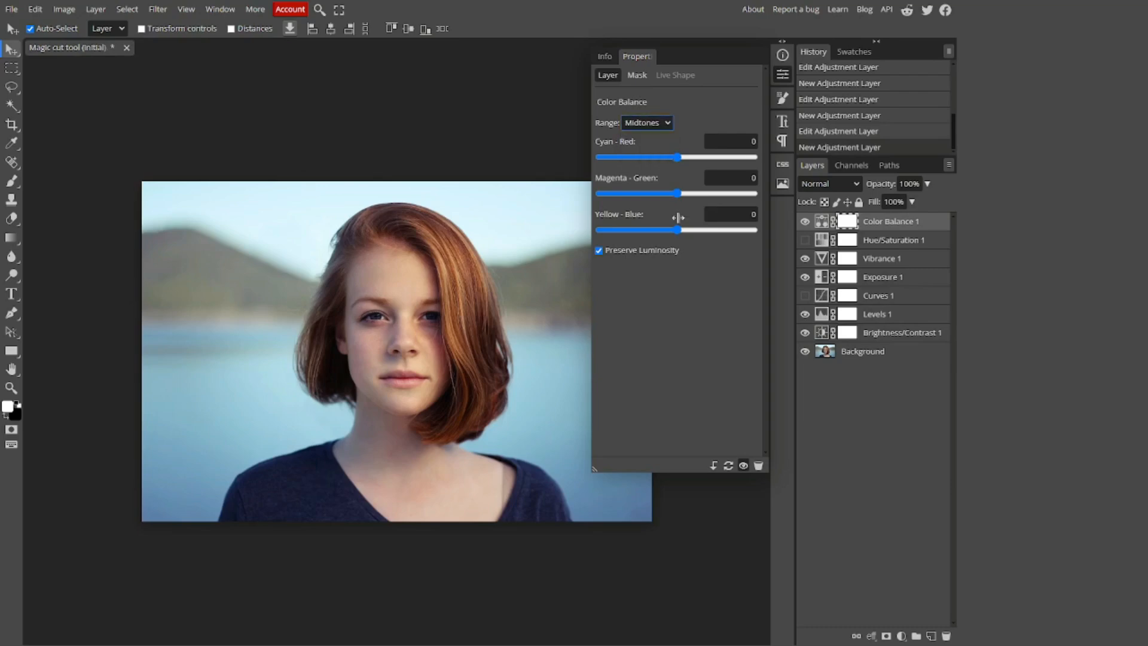
mouse_move(678, 231)
mouse_down()
mouse_move(721, 238)
mouse_move(679, 238)
mouse_up()
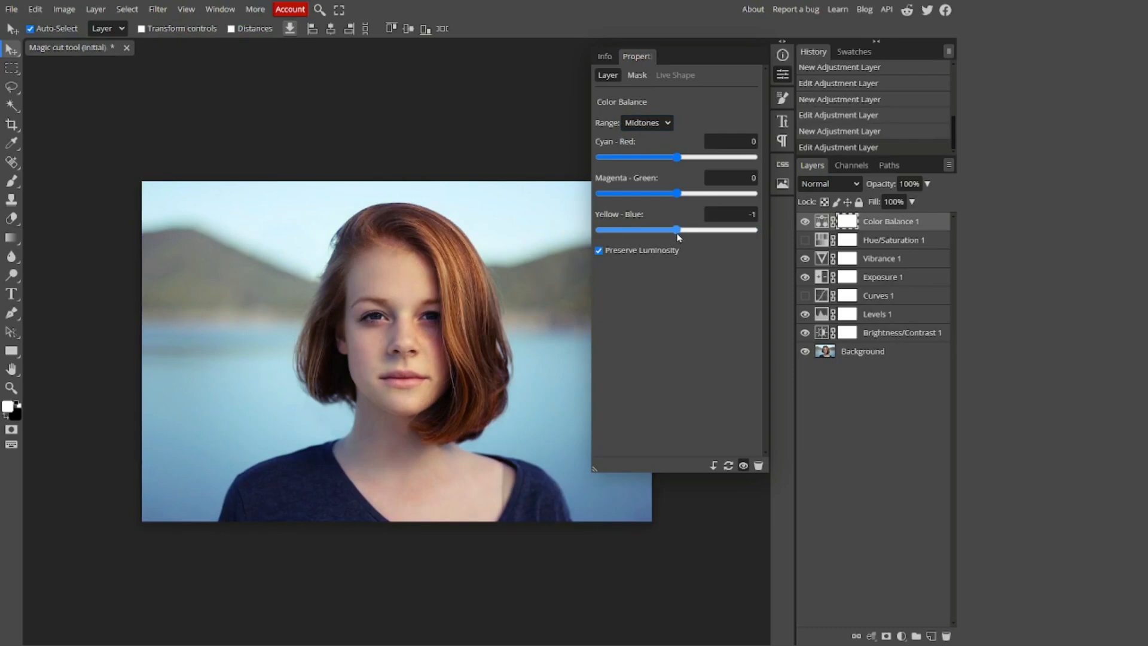
drag(680, 235, 680, 234)
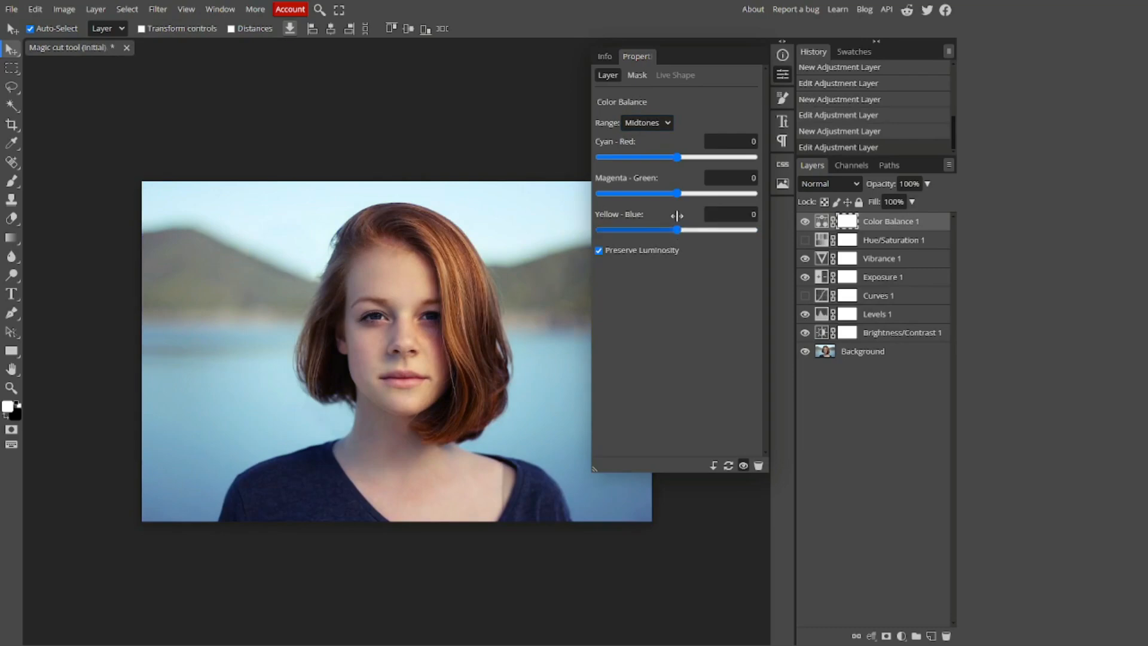
- Set the Color Balance layer's Yellow - Blue value to 20 for the Shadows range
click(666, 123)
click(668, 139)
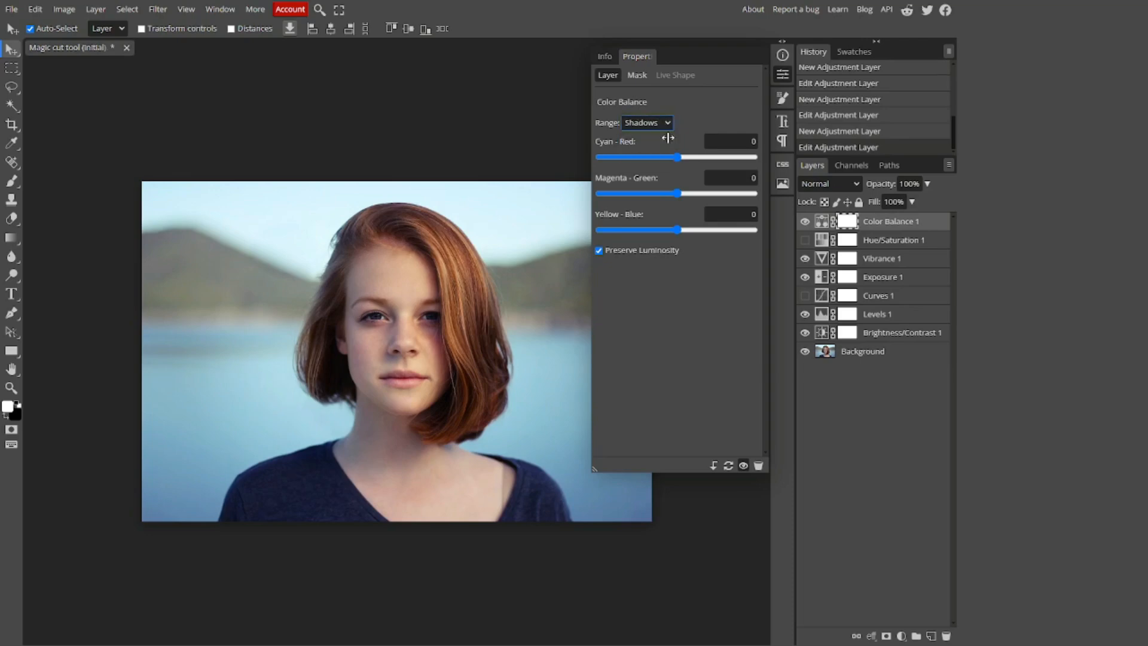
drag(677, 231, 689, 228)
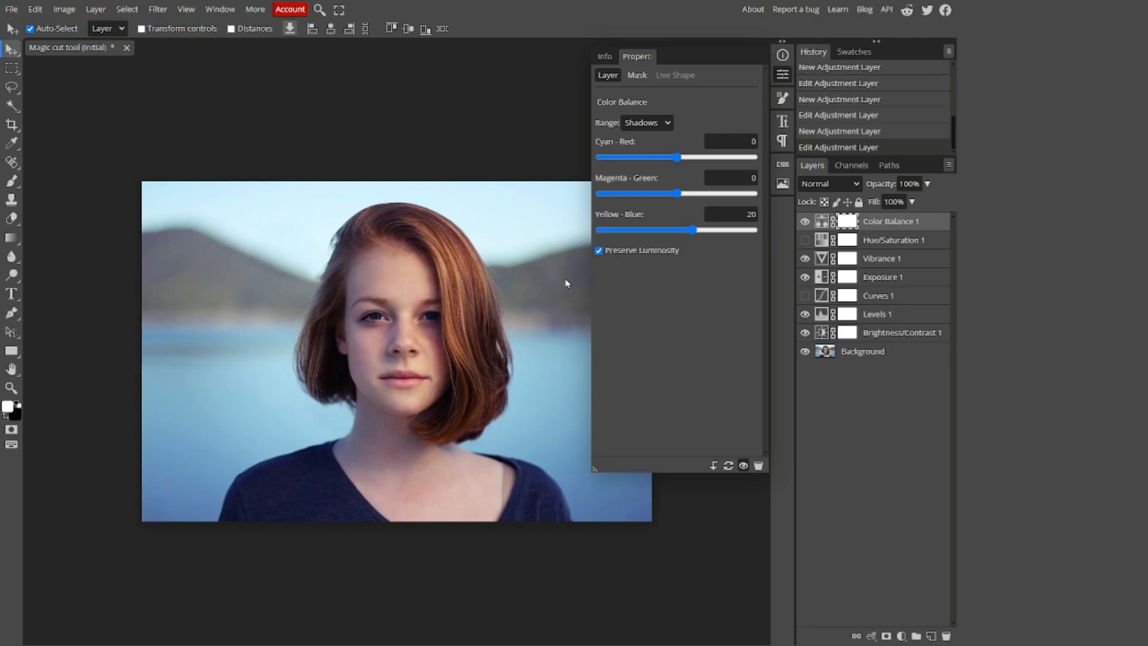
- Add a Black & White adjustment layer above Color Balance, try cyan at -200, set it to 62 and hide the layer
click(96, 9)
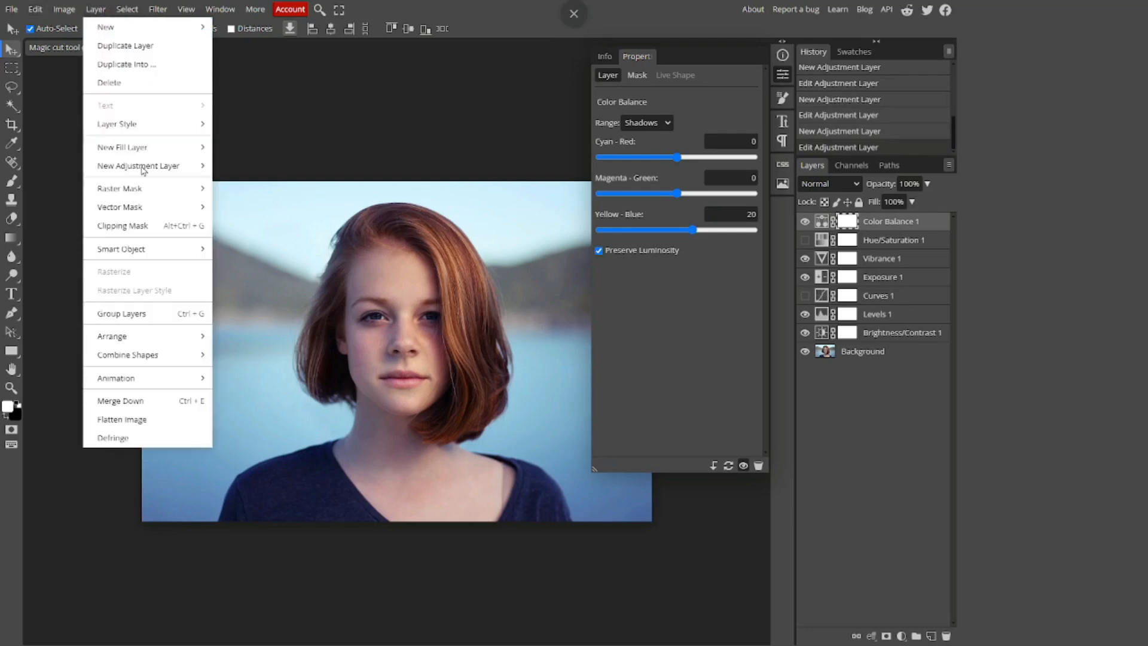
mouse_move(179, 167)
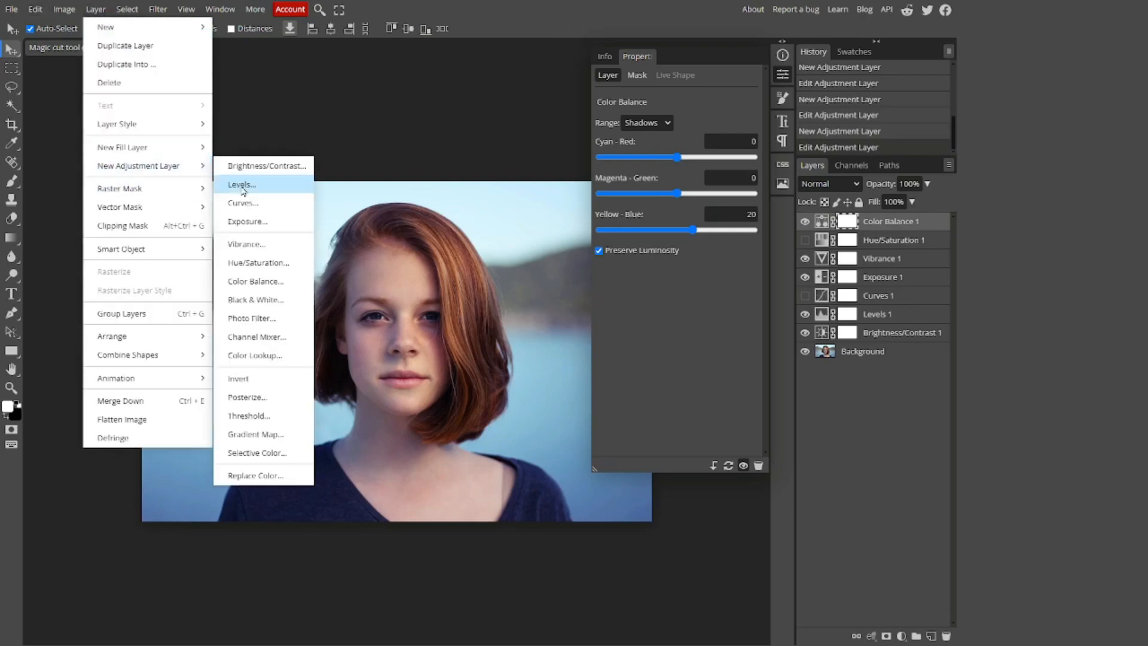
click(272, 306)
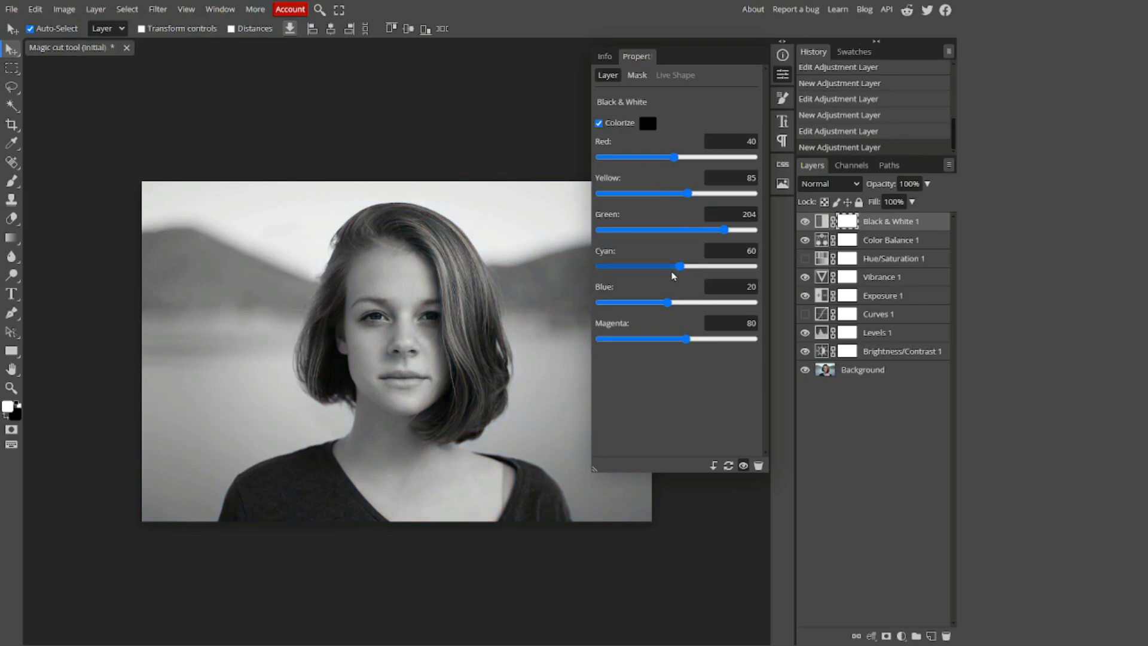
drag(672, 273, 572, 294)
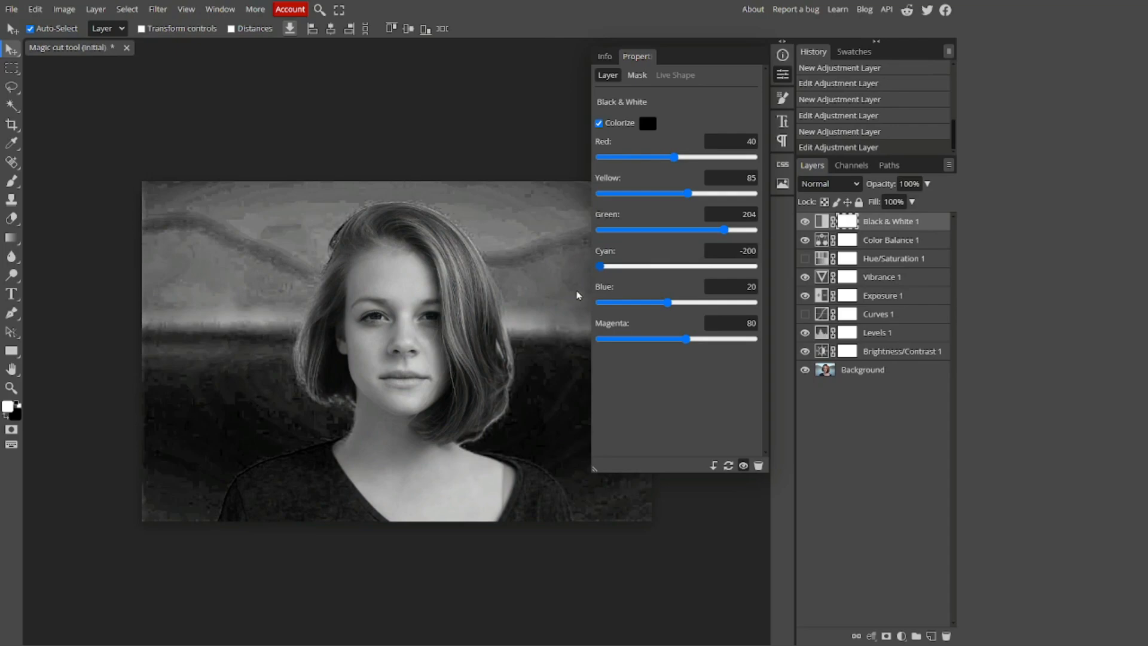
drag(578, 295, 682, 279)
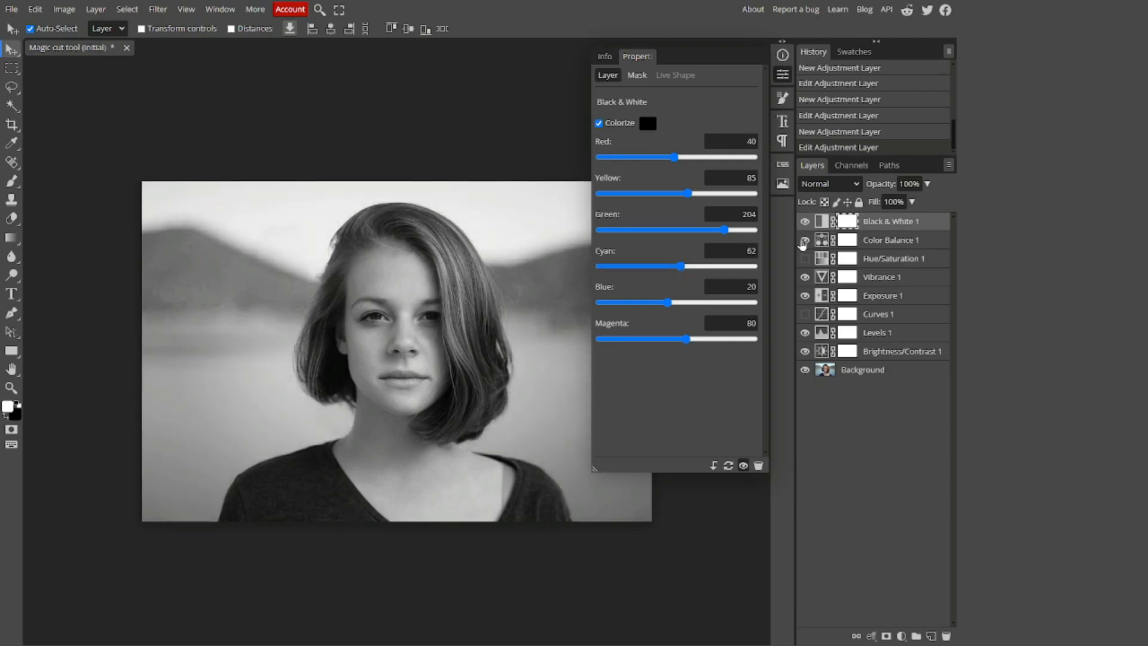
click(805, 222)
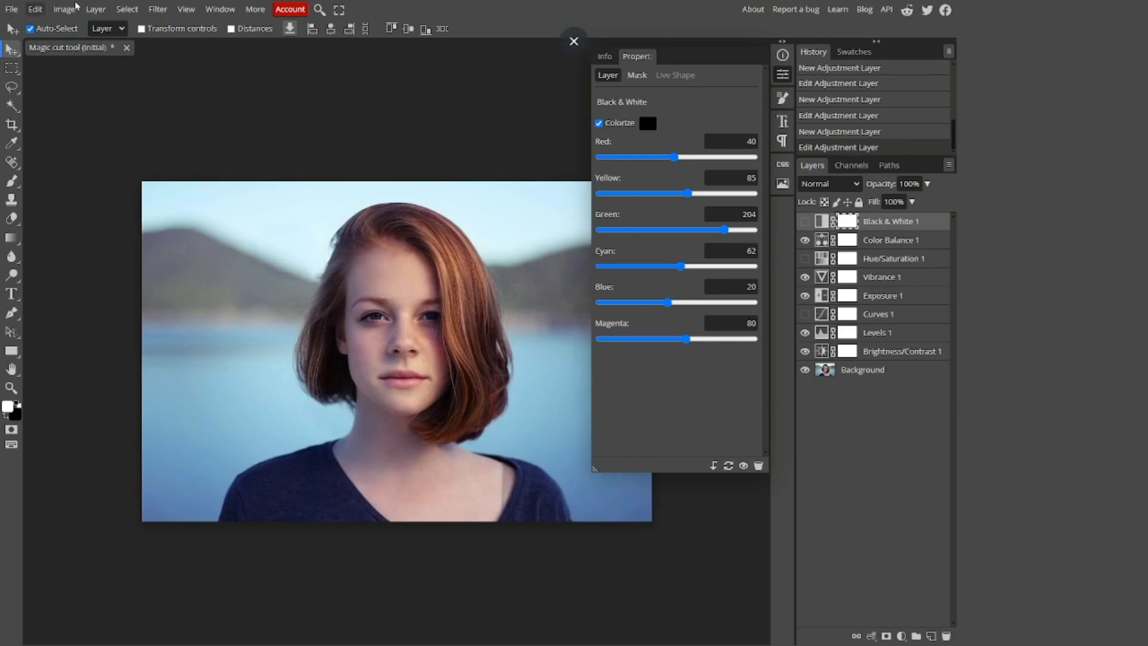
- Add a Photo Filter adjustment layer above Black & White with a bright cyan filter colour and 15% density
click(96, 9)
mouse_move(150, 171)
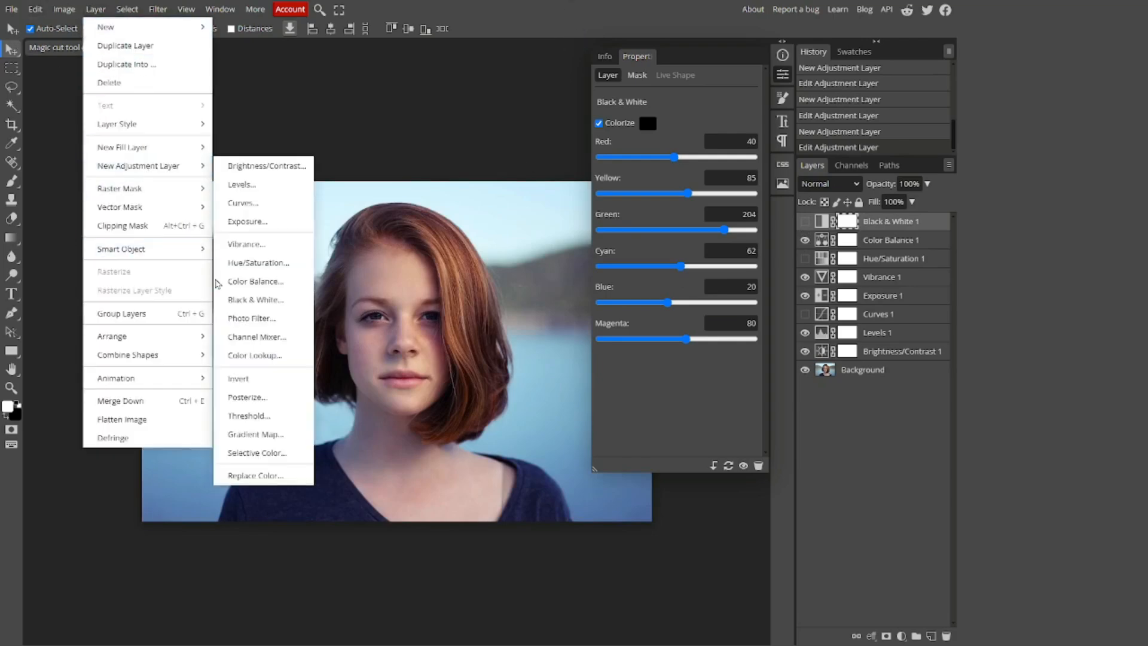
click(269, 324)
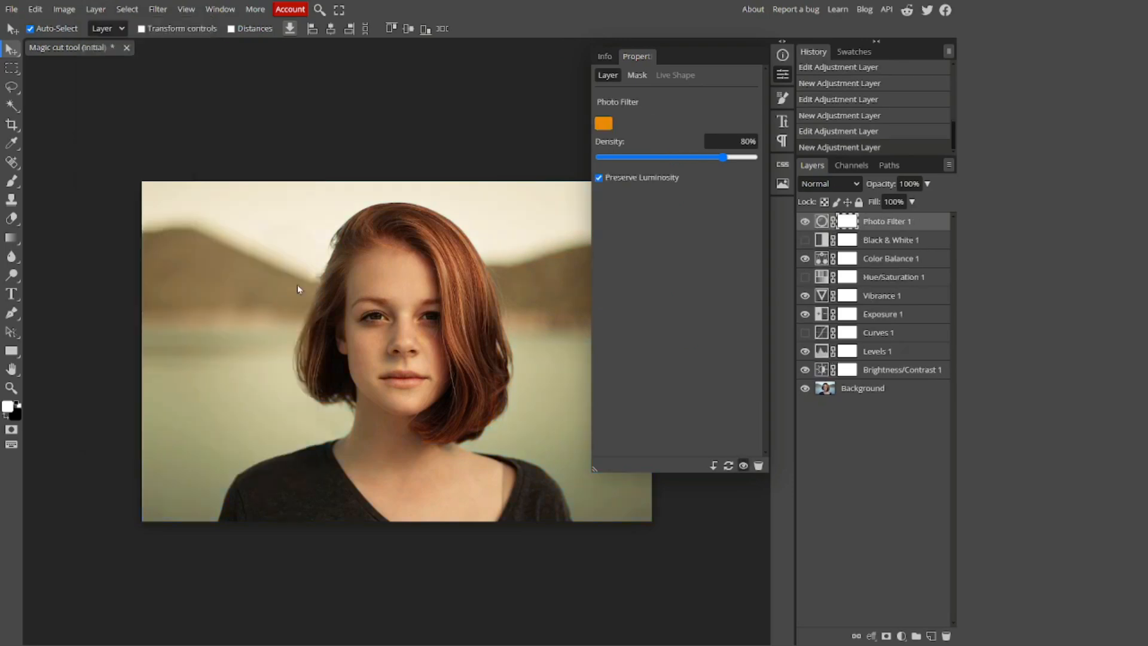
click(604, 123)
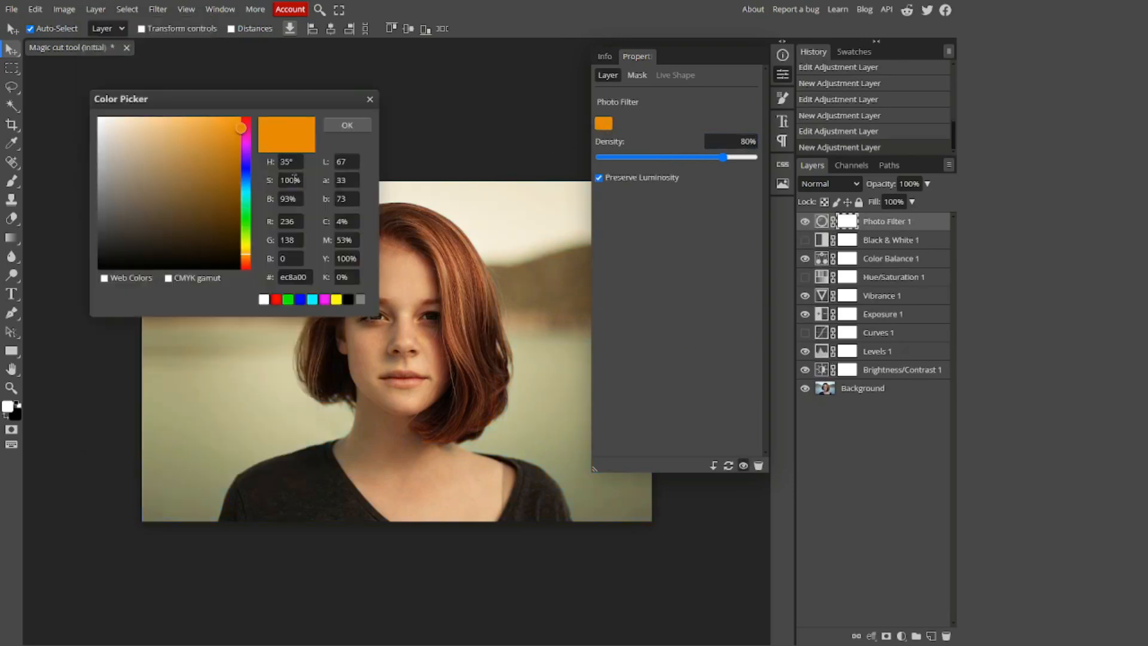
click(246, 195)
drag(245, 194, 246, 198)
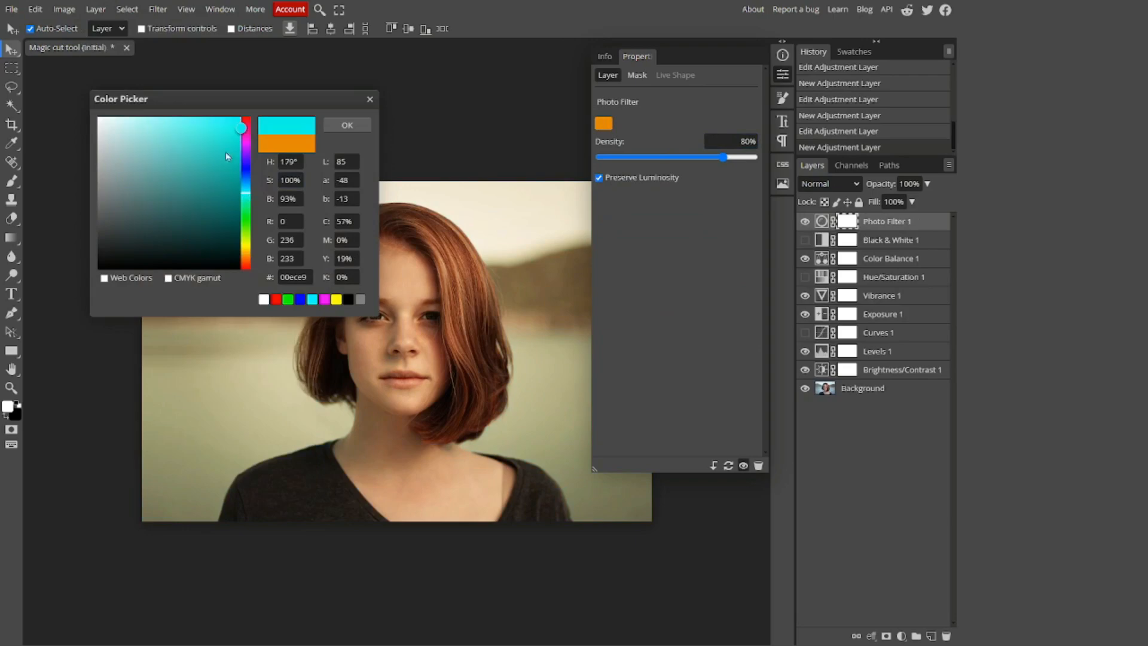
click(241, 117)
click(361, 127)
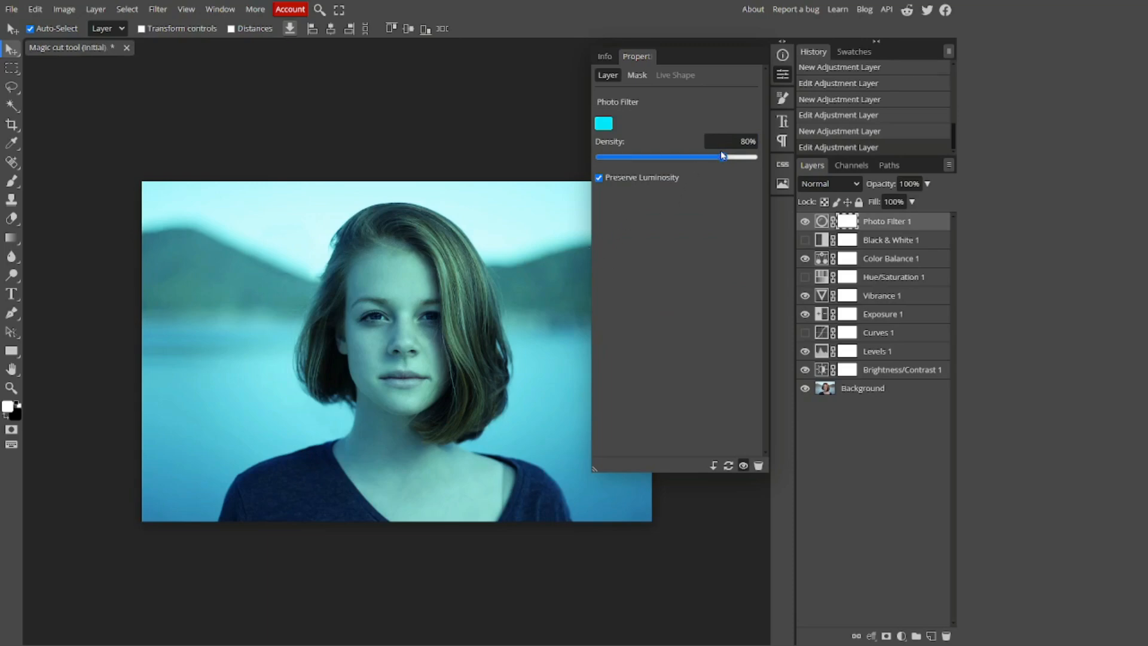
drag(725, 158, 619, 178)
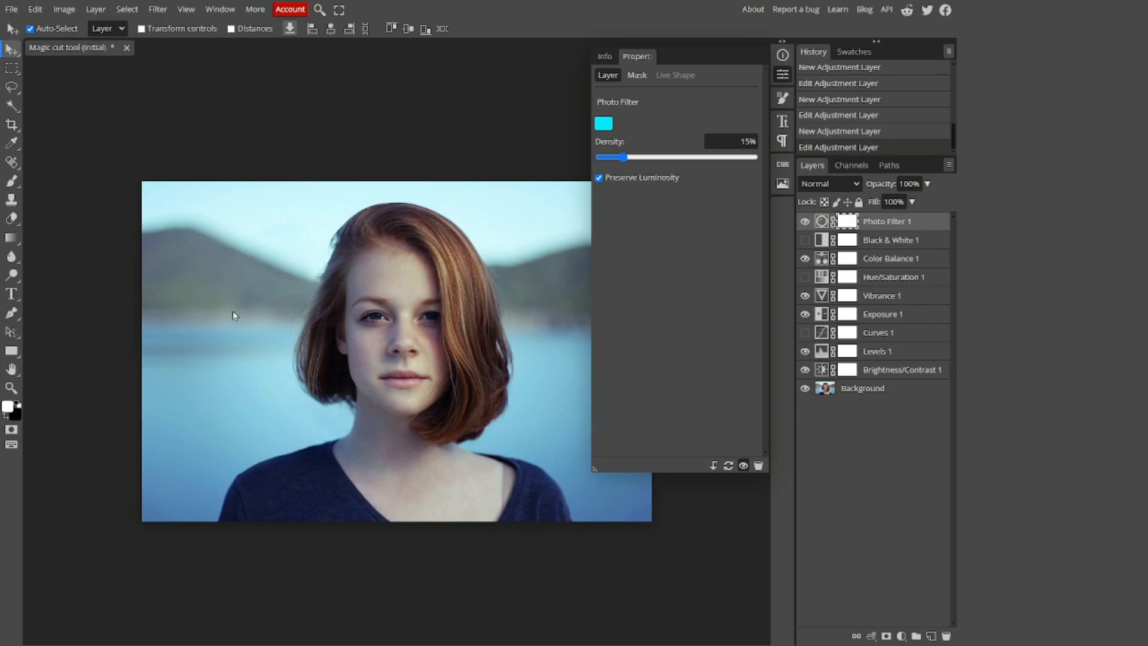
click(781, 79)
- Add a Channel Mixer adjustment layer above Photo Filter and try raising green in the Green channel, returning it to 100%
click(96, 9)
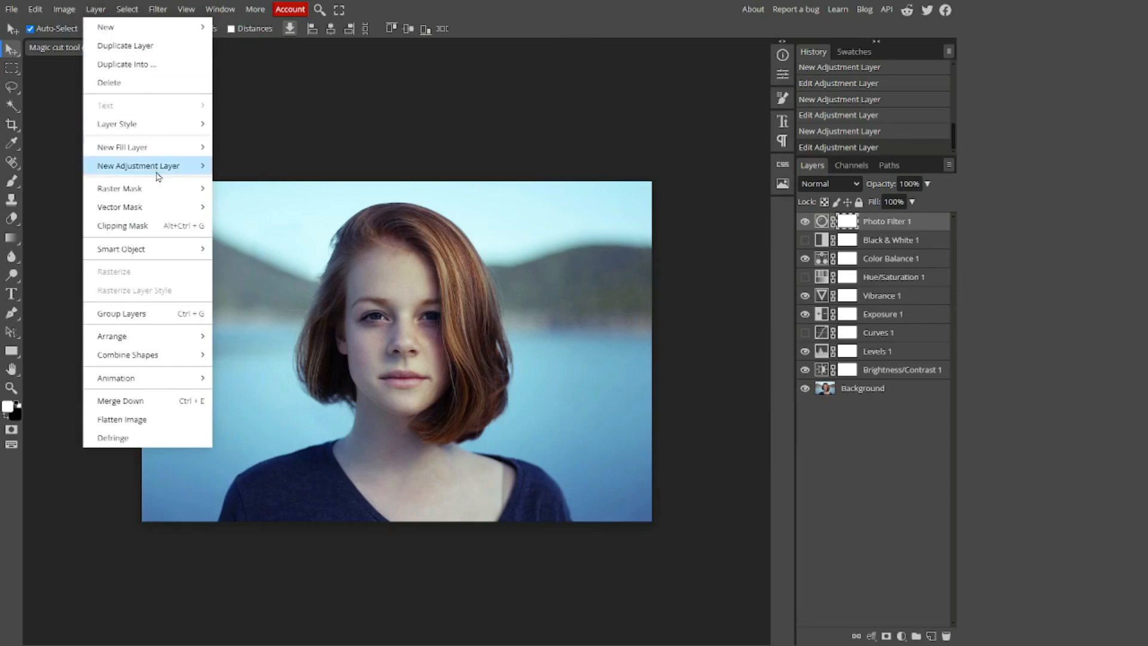
mouse_move(159, 177)
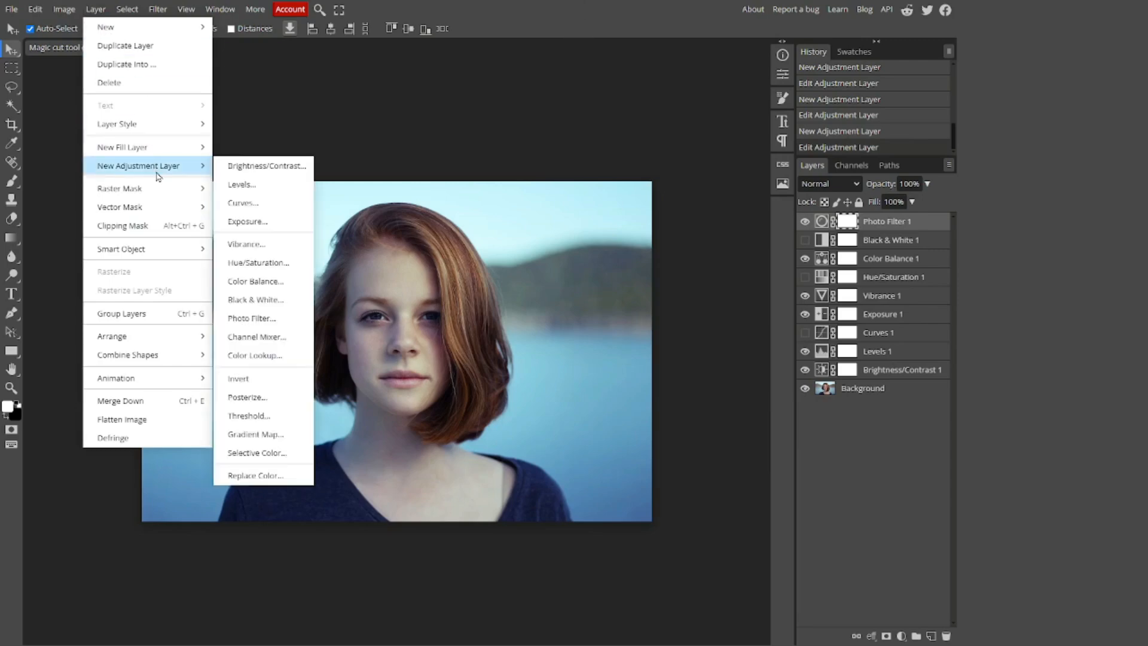
click(265, 345)
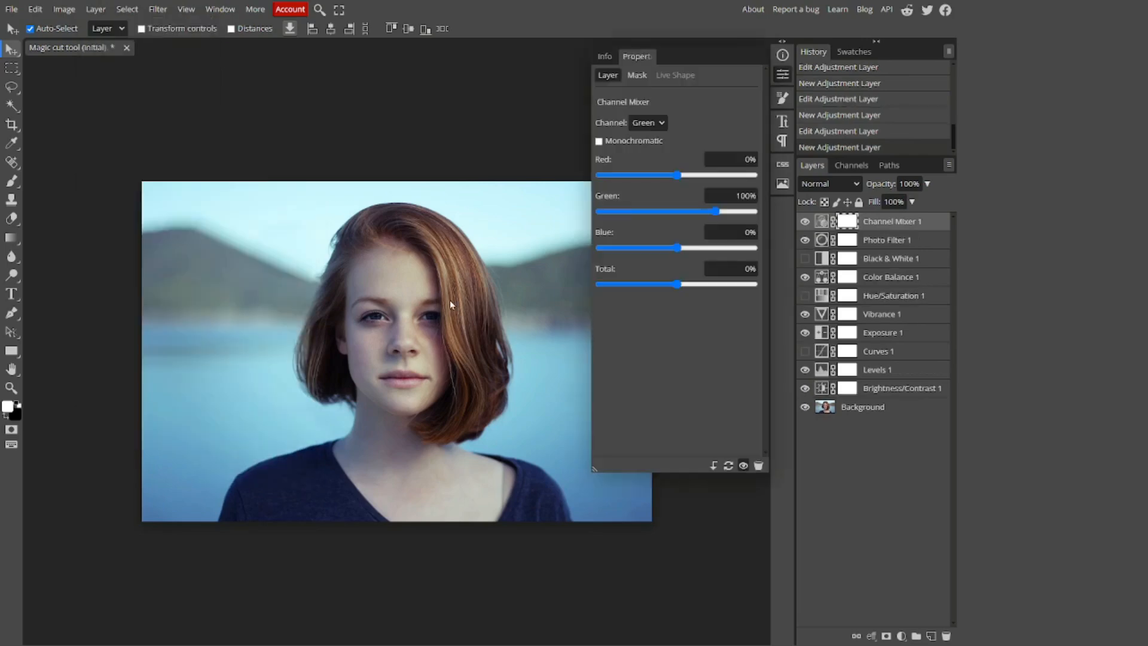
click(664, 124)
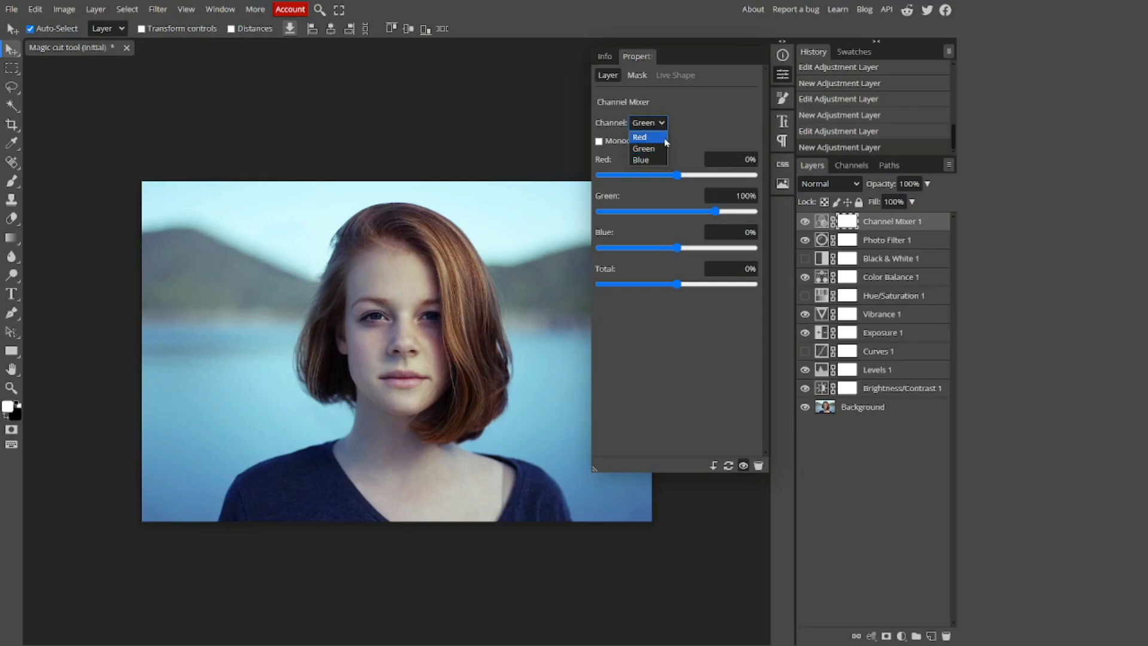
click(644, 148)
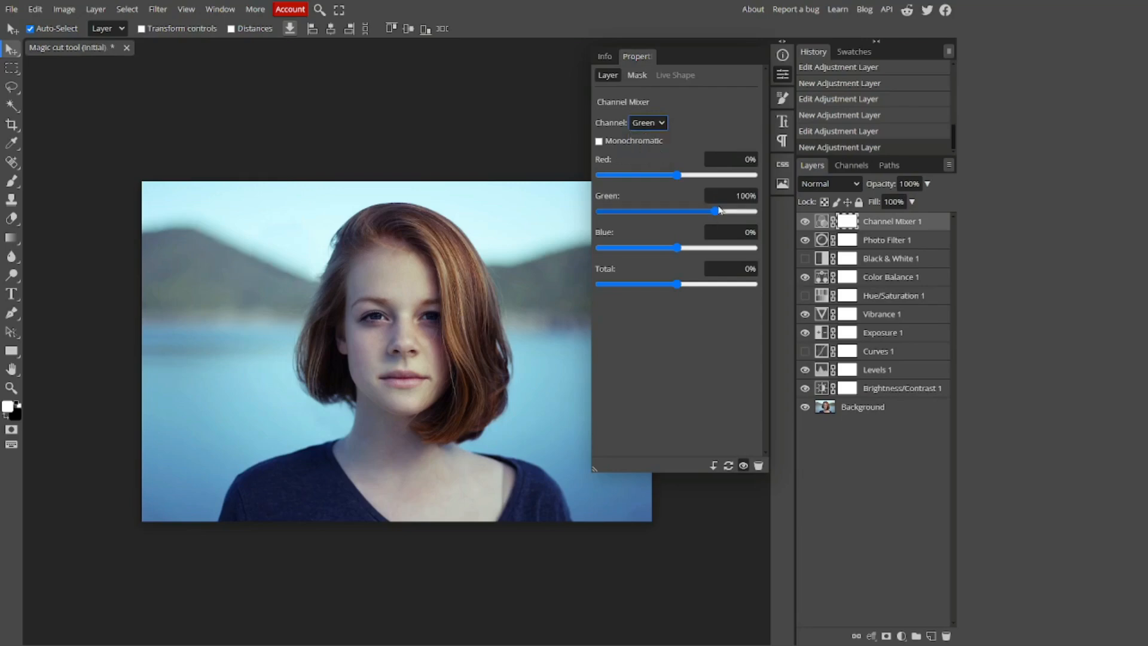
mouse_move(716, 211)
mouse_down()
mouse_move(699, 212)
mouse_move(745, 221)
mouse_move(726, 224)
mouse_up()
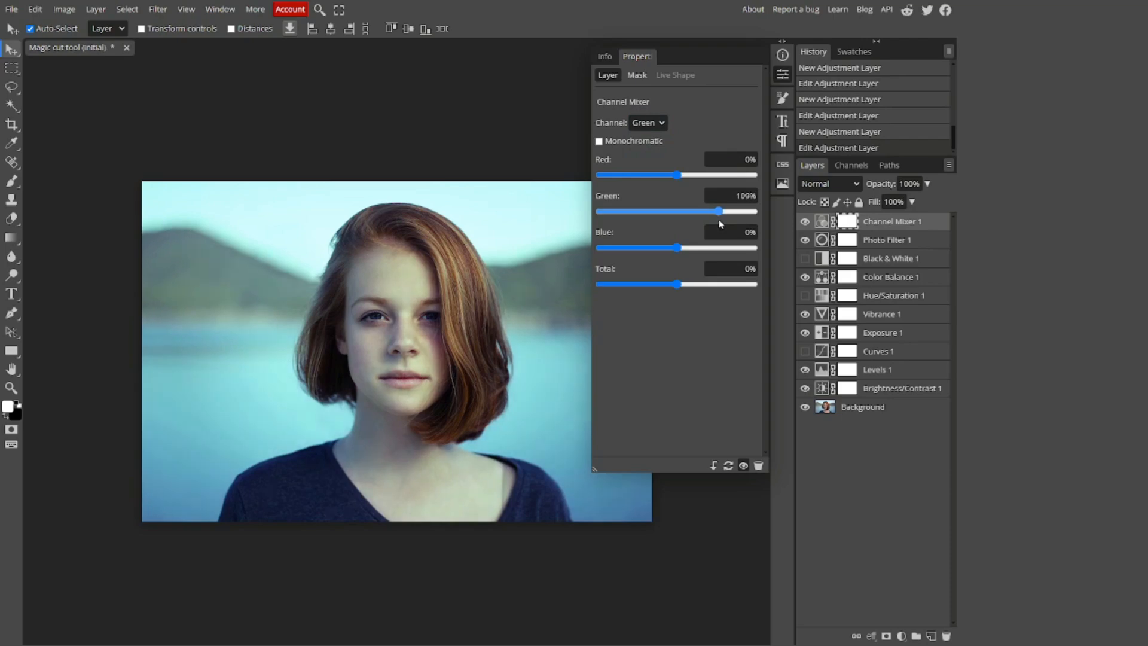
drag(720, 223, 719, 224)
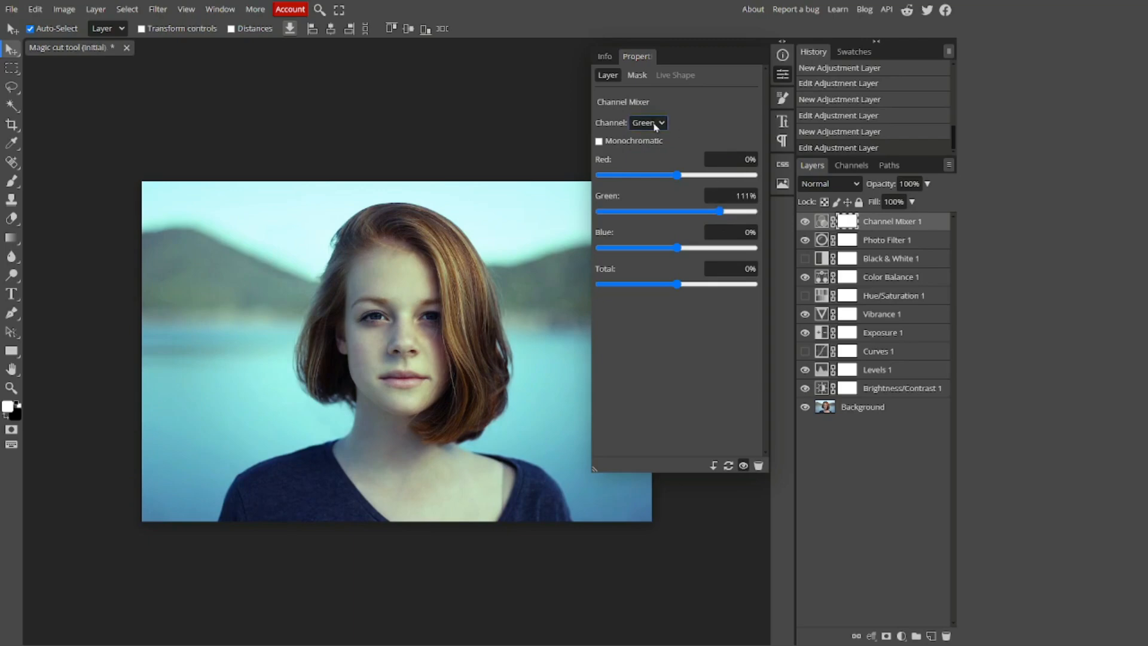
click(750, 195)
key(Return)
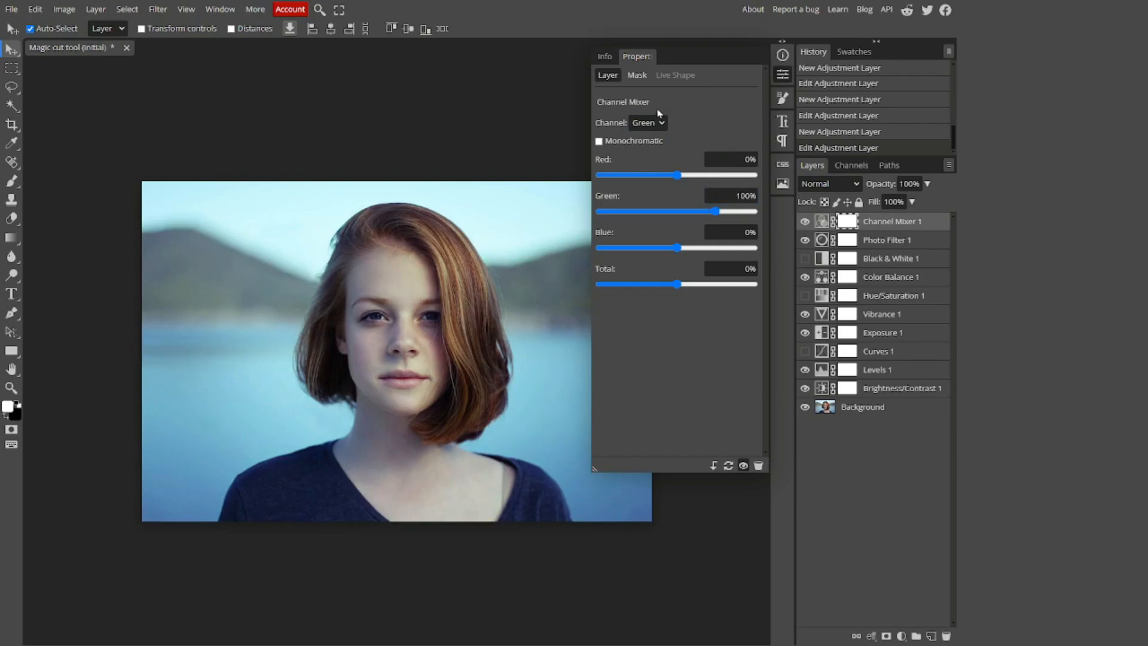
- Raise the blue amount slightly above 100% in the Channel Mixer's Blue channel and close its properties
click(656, 123)
click(643, 160)
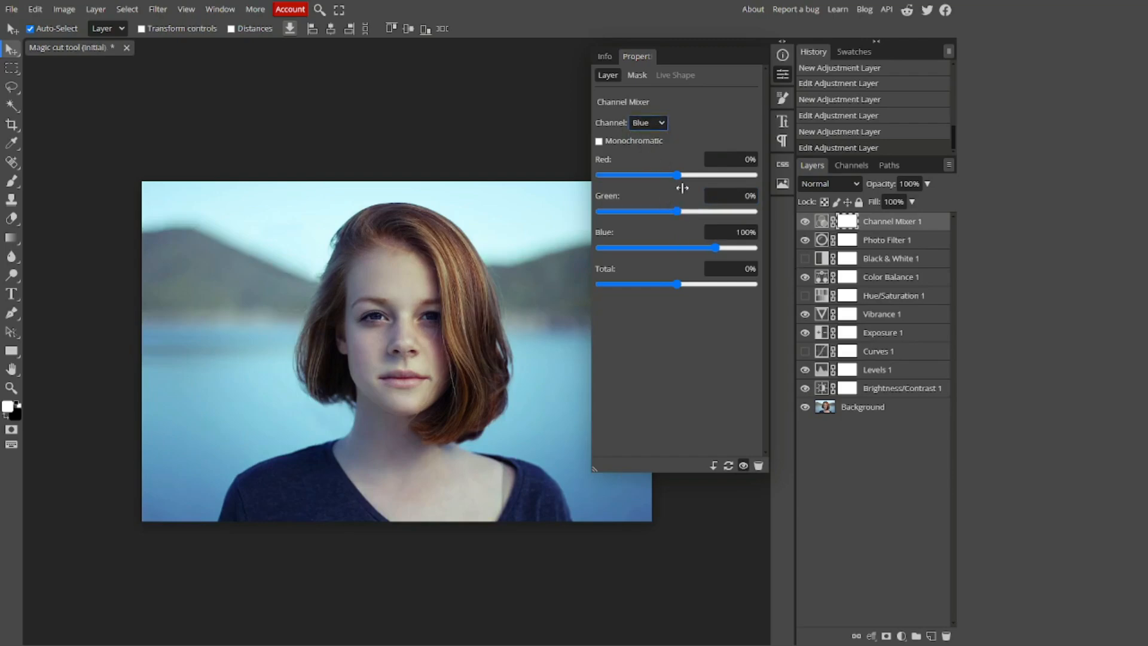
drag(718, 251, 722, 249)
click(779, 77)
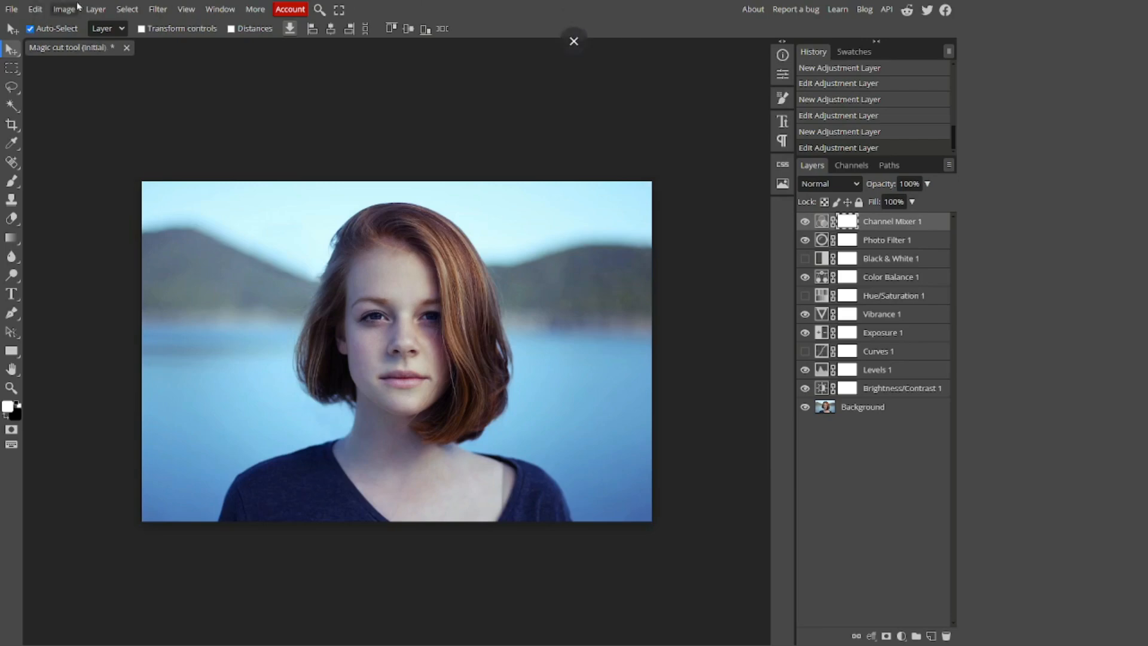
- Add a Color Lookup adjustment layer above Channel Mixer, hide the layer and check its list of LUTs
click(95, 10)
mouse_move(170, 170)
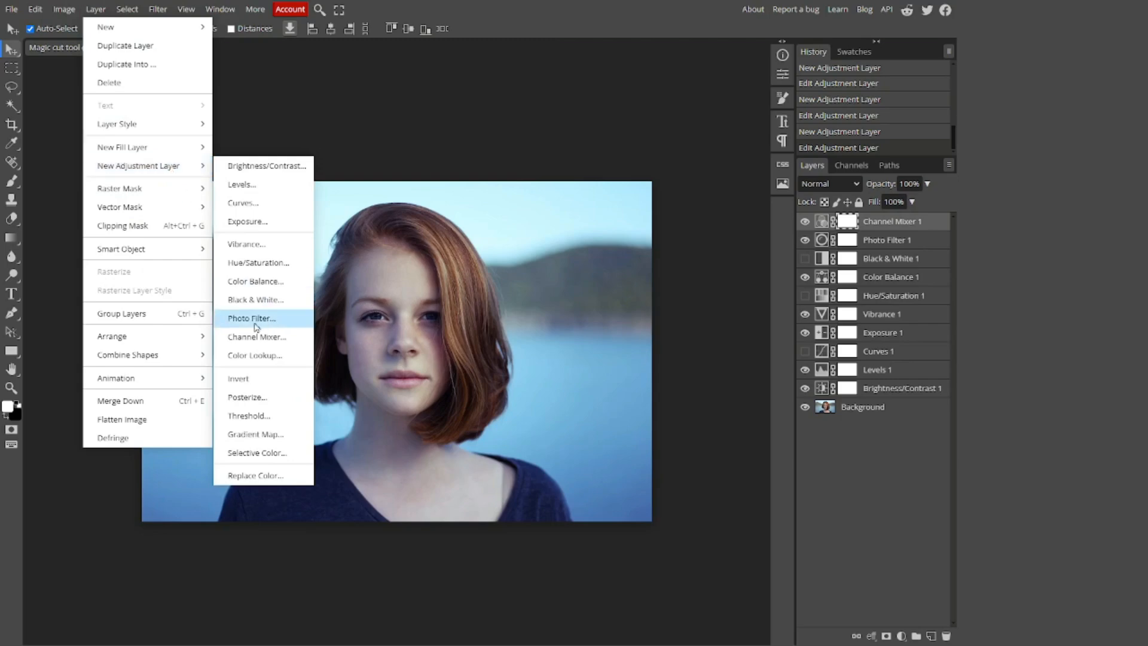
click(261, 357)
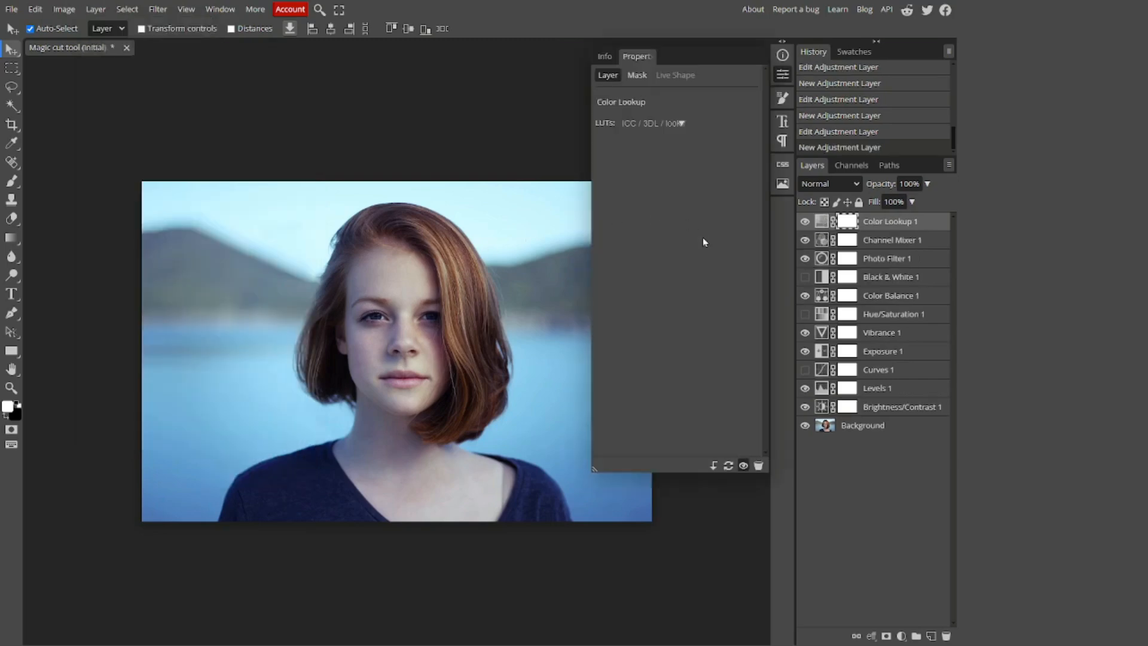
click(805, 221)
click(670, 130)
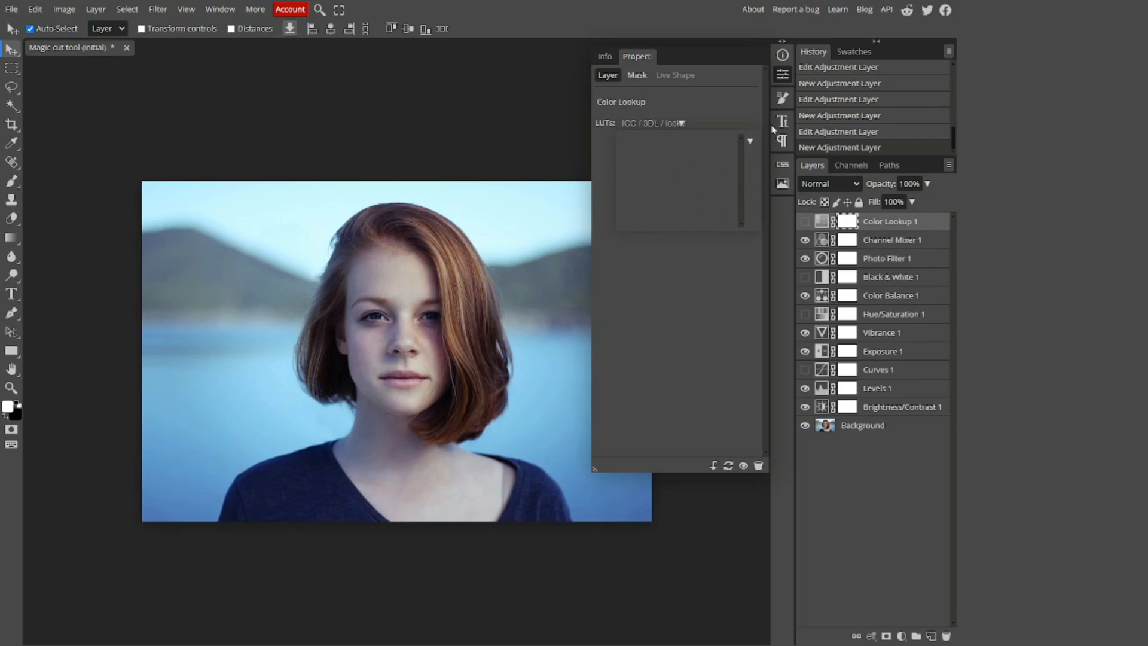
click(788, 81)
- Add an Invert adjustment layer above Color Lookup and hide it
click(96, 9)
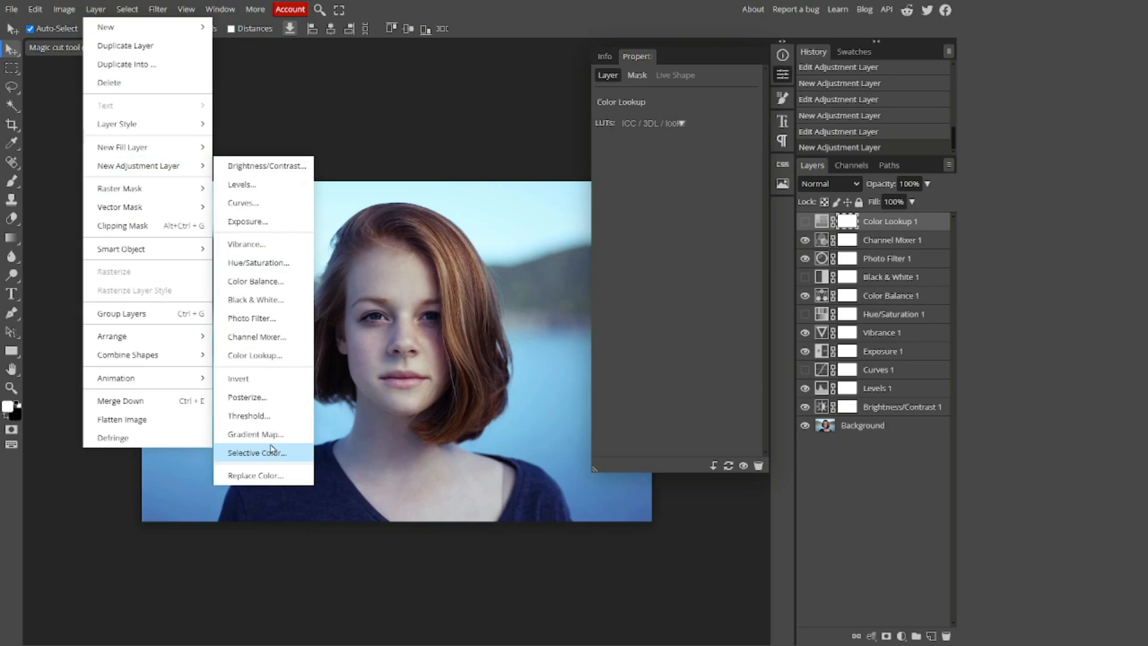
click(272, 387)
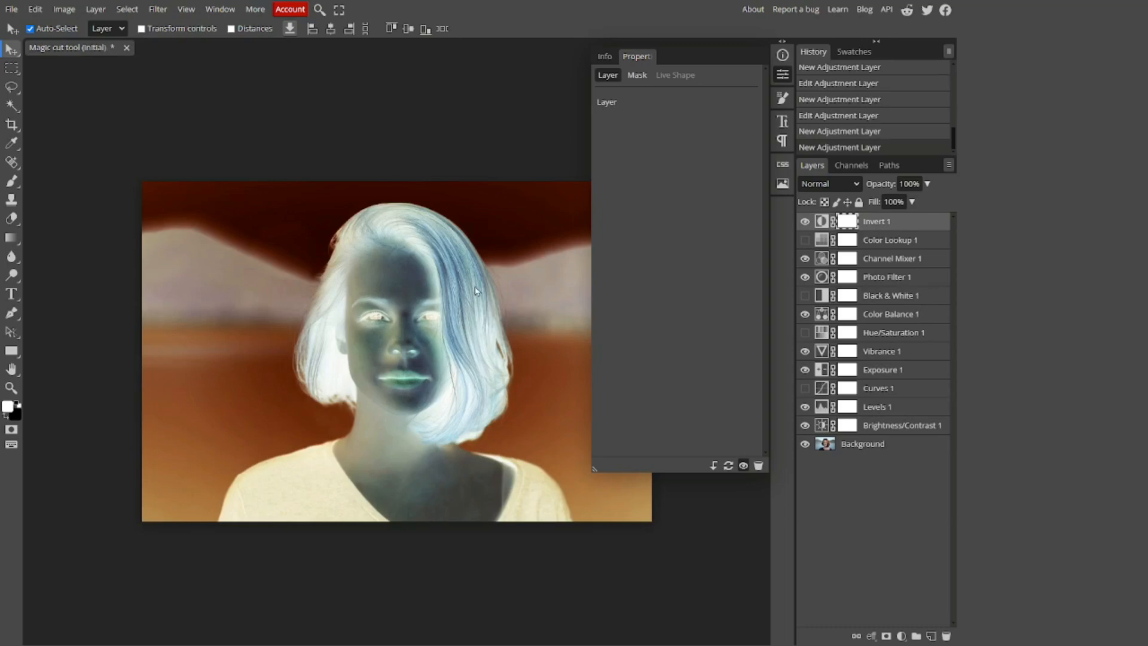
click(805, 221)
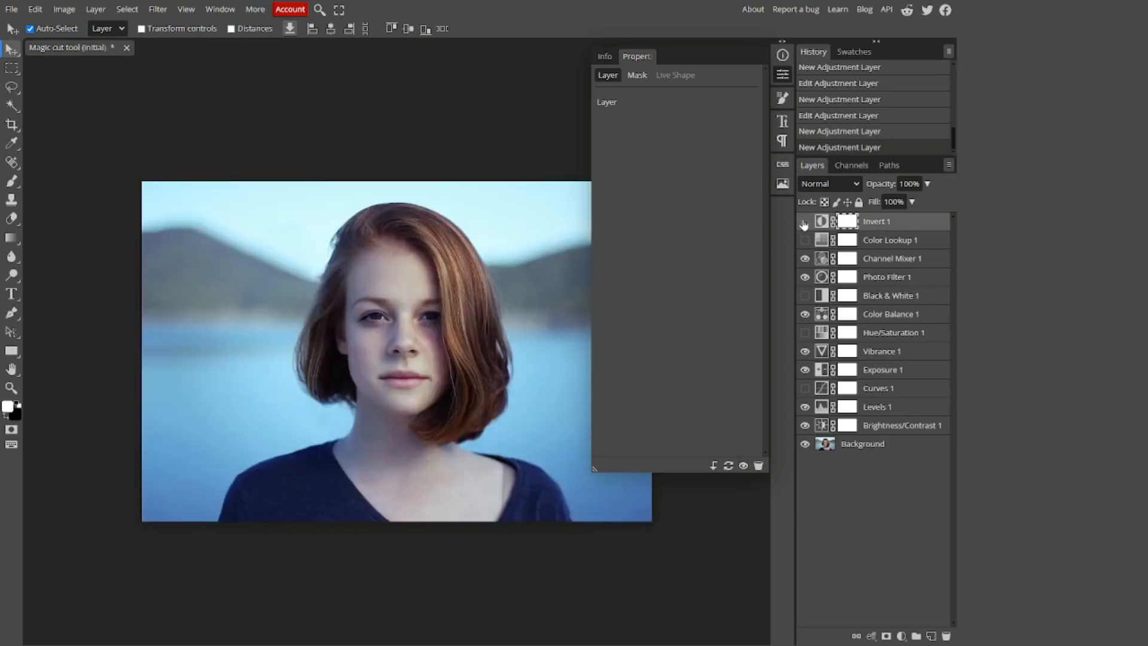
- Add a Posterize adjustment layer above Invert, try 255 levels, set it to 7 and hide the layer
click(95, 9)
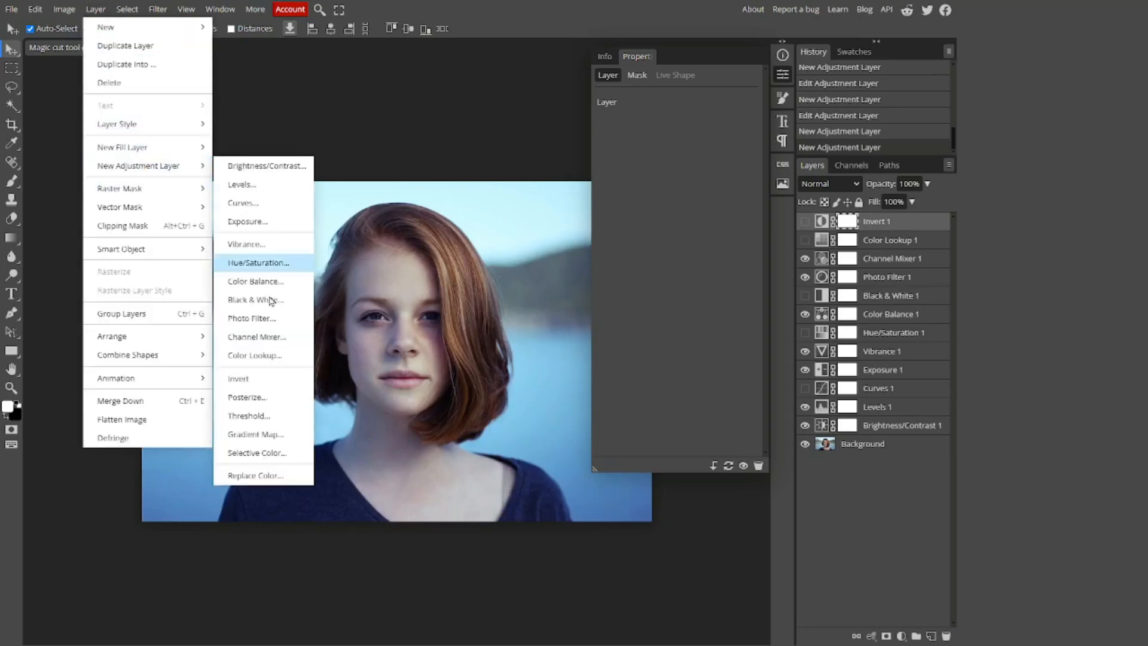
click(291, 397)
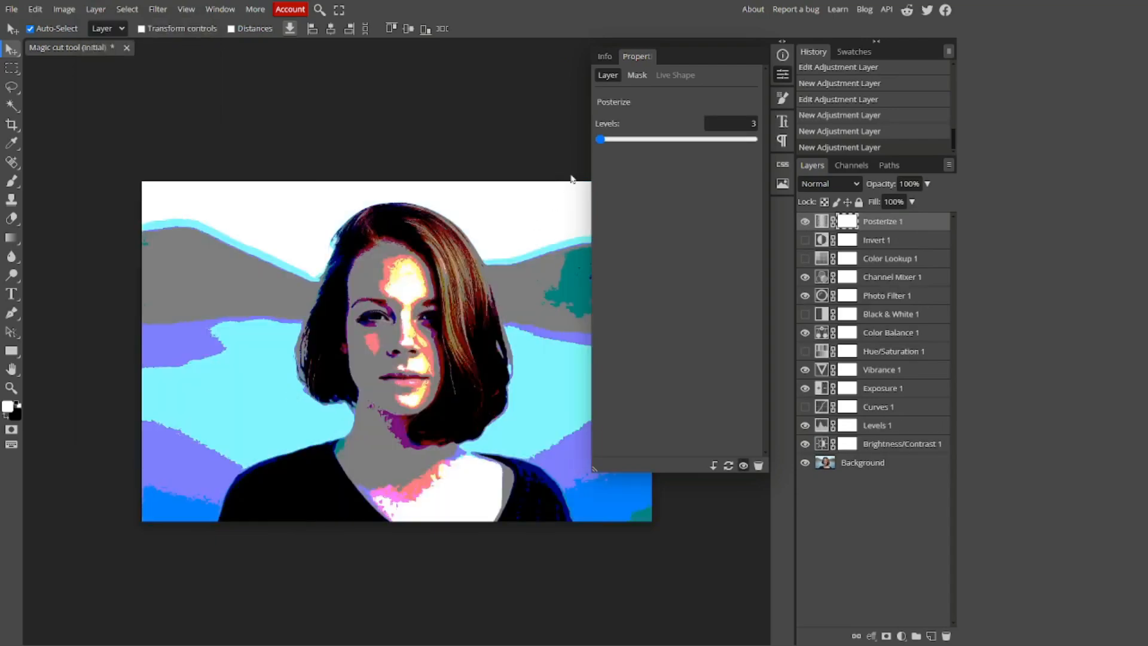
drag(600, 139, 990, 172)
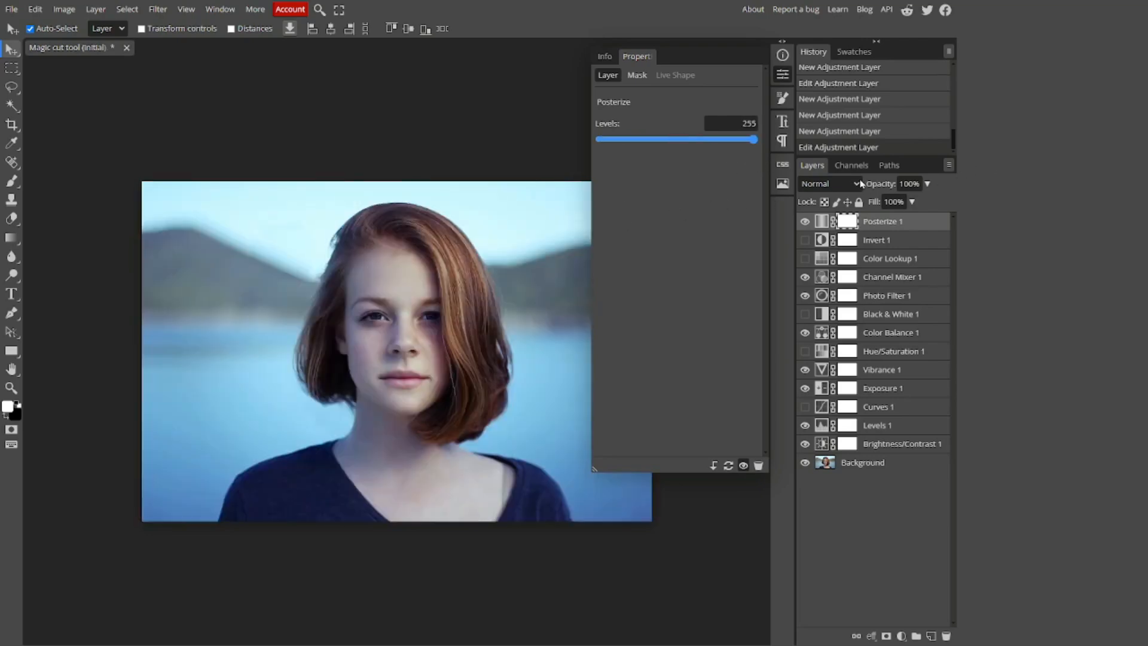
drag(742, 189, 604, 178)
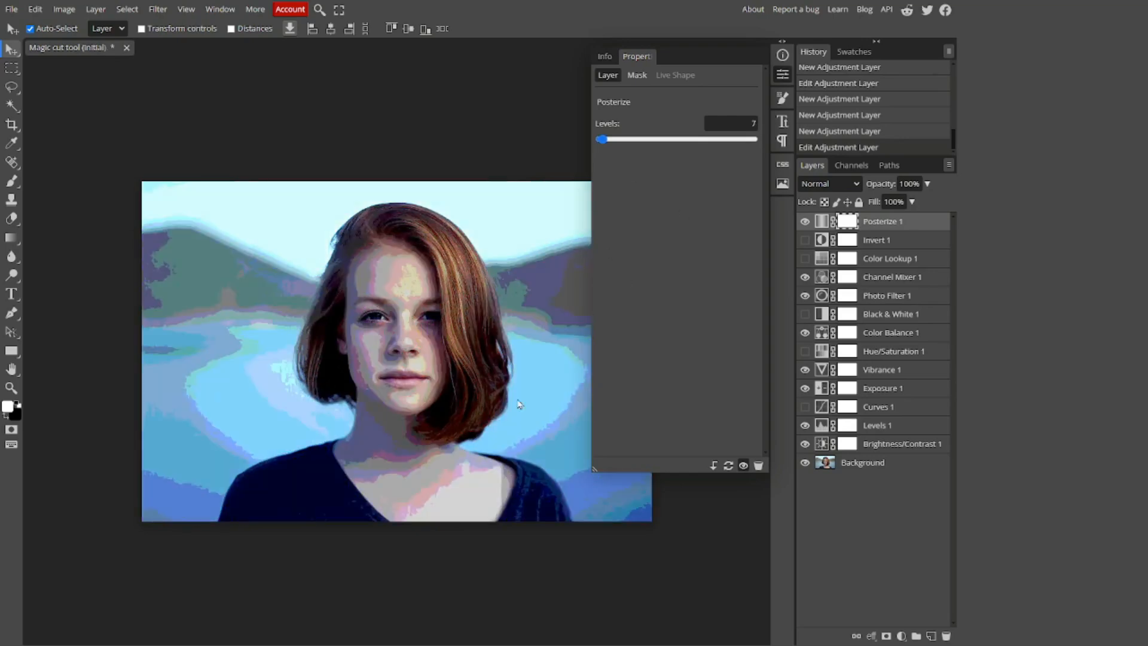
click(805, 222)
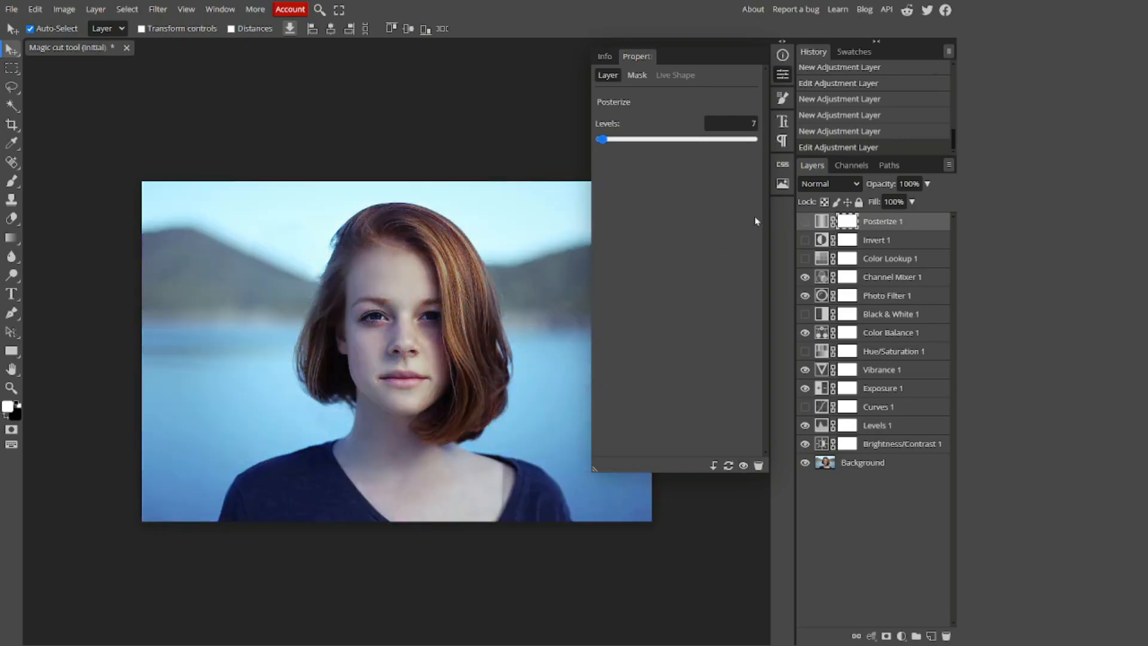
click(783, 74)
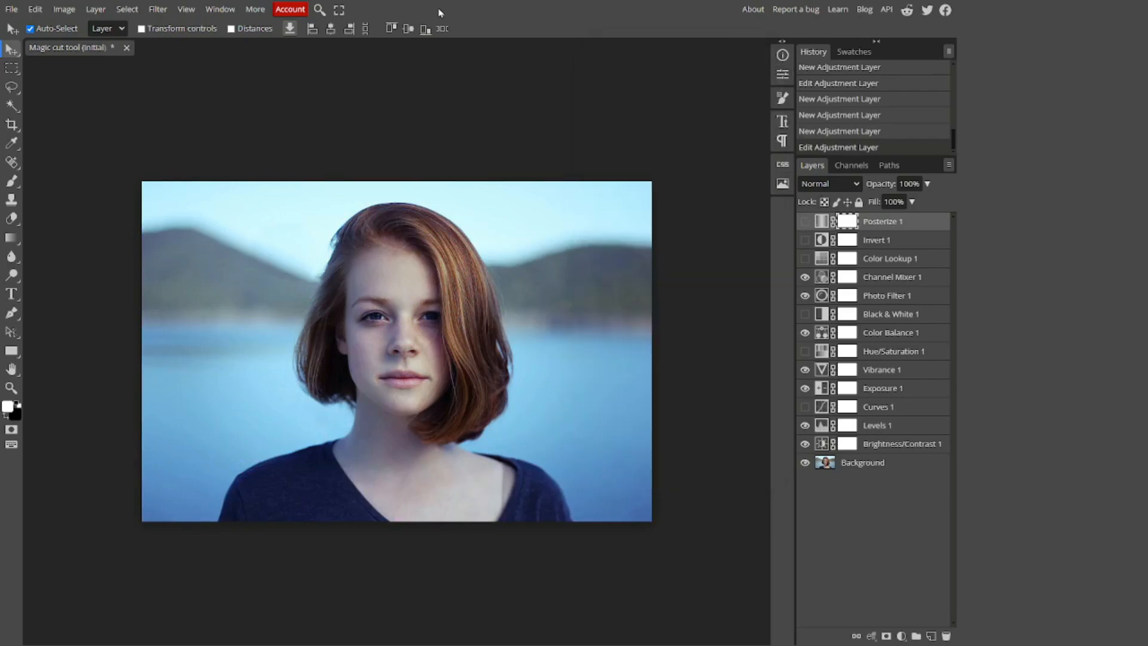
- Add a Threshold adjustment layer above Posterize, keeping the level at 128, and hide it
click(95, 9)
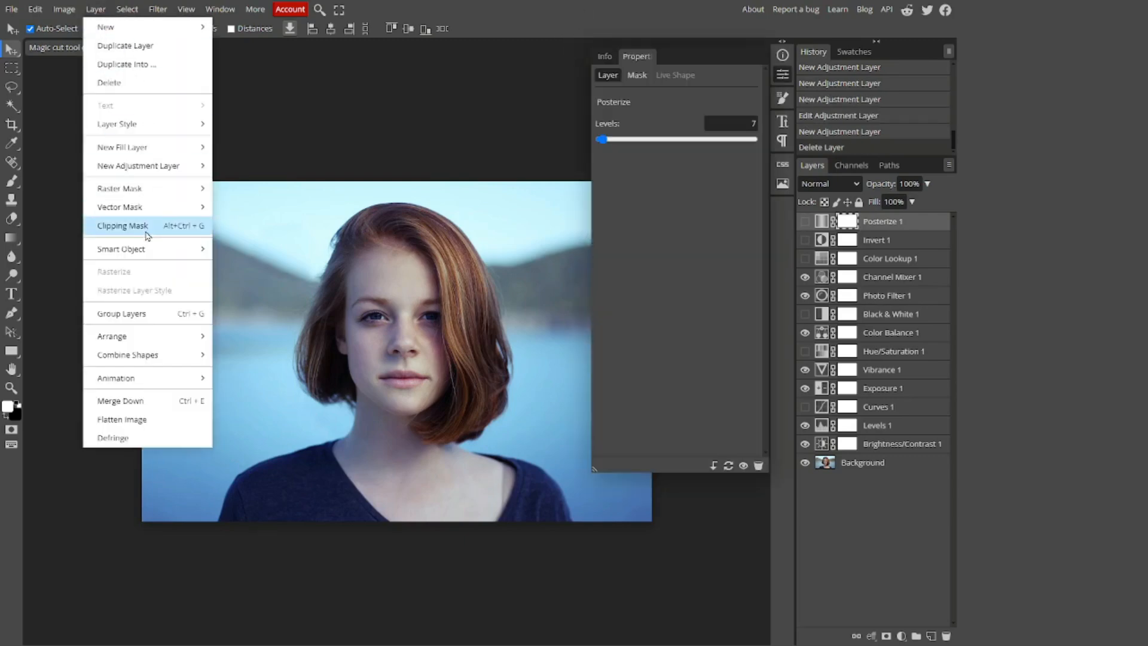
mouse_move(164, 168)
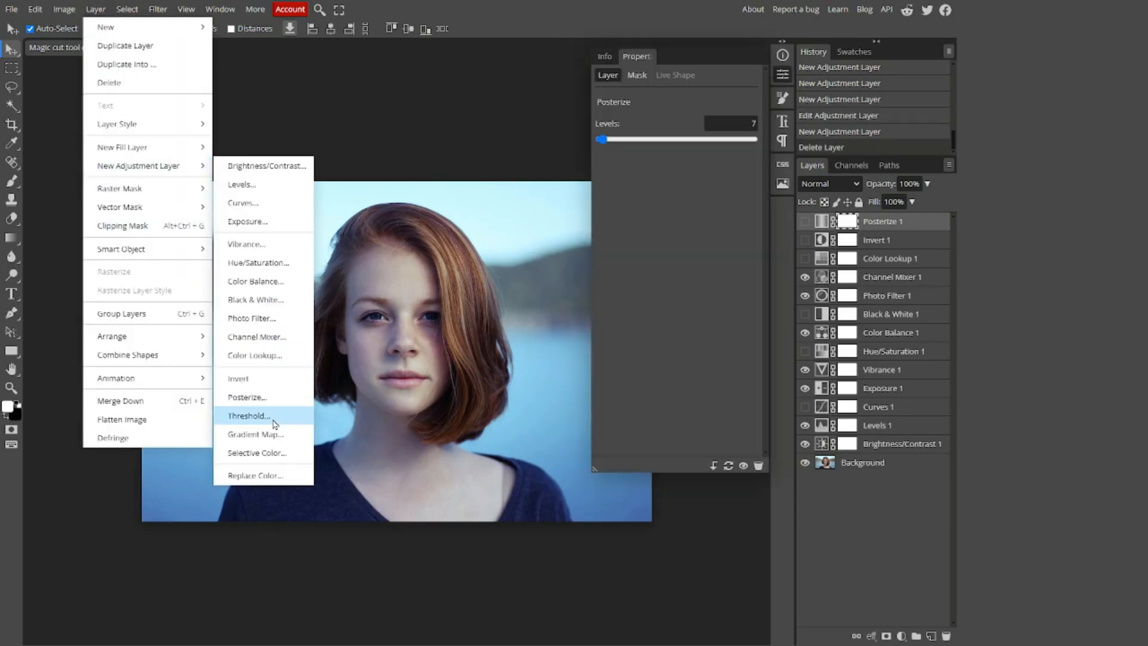
click(247, 416)
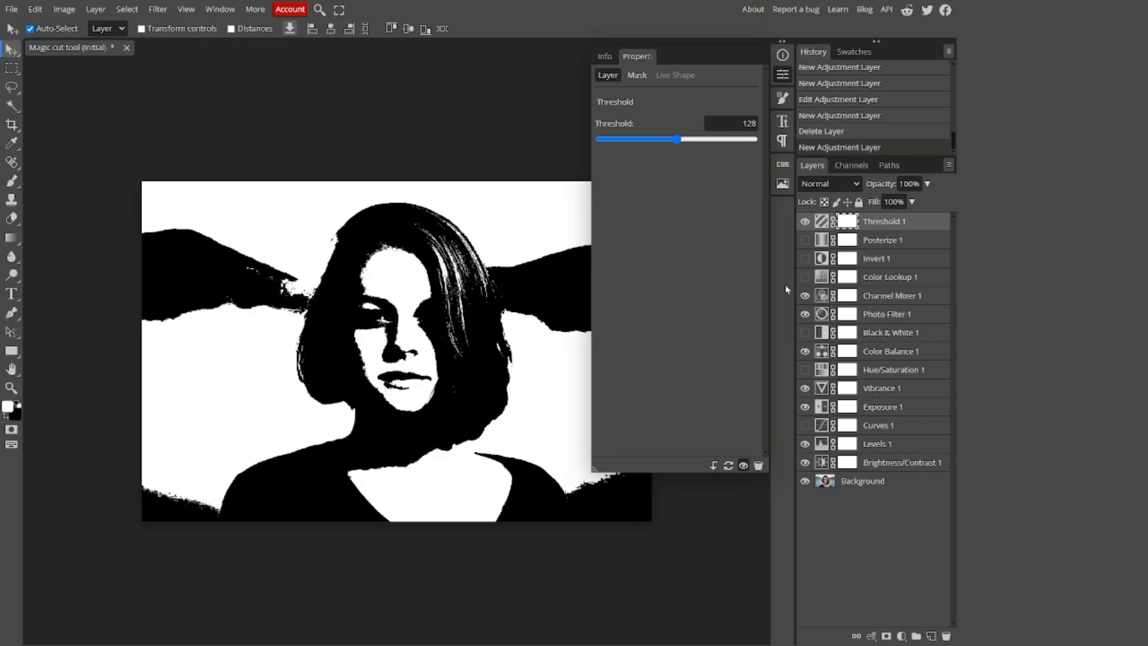
click(805, 222)
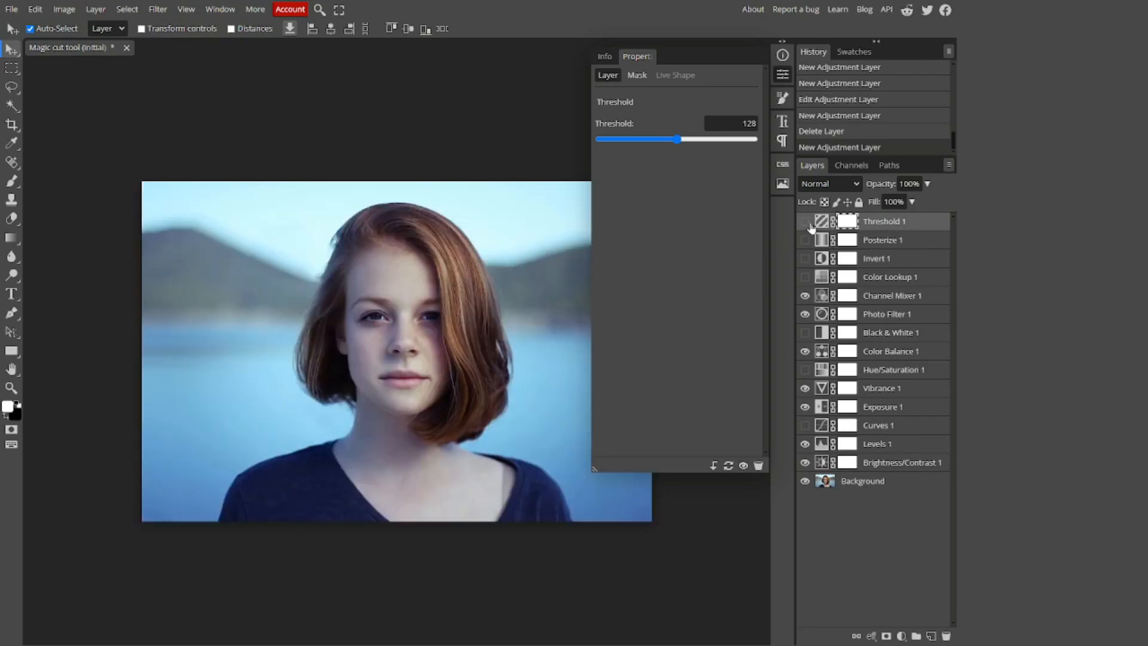
- Add a Gradient Map adjustment layer above Threshold and open its gradient presets
click(97, 10)
mouse_move(150, 167)
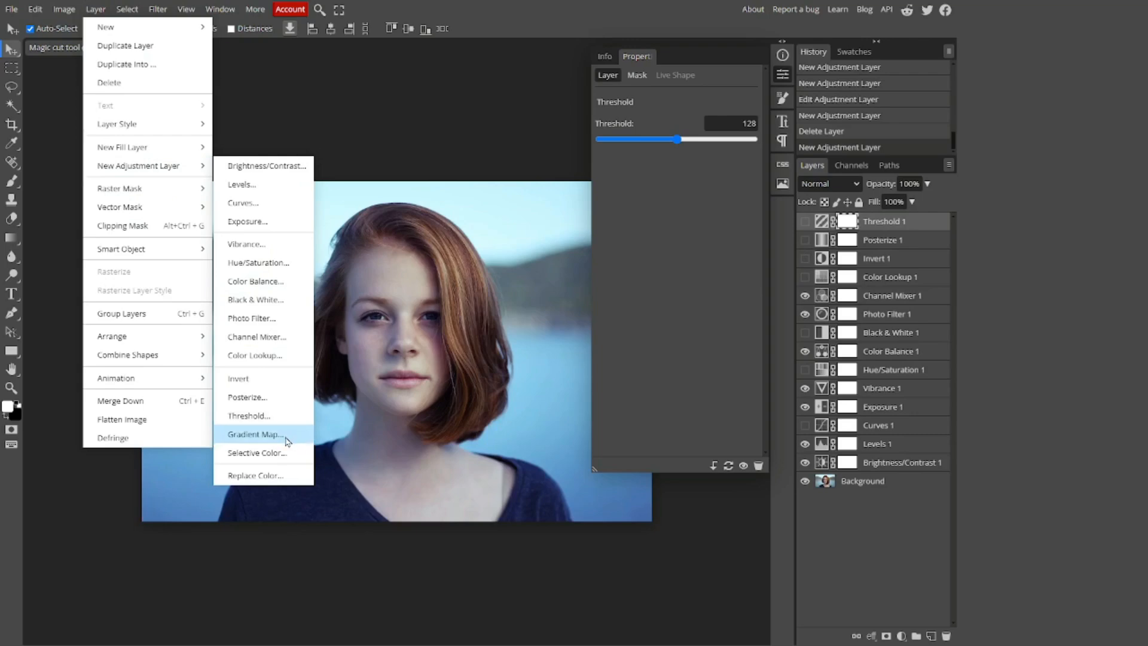
click(253, 435)
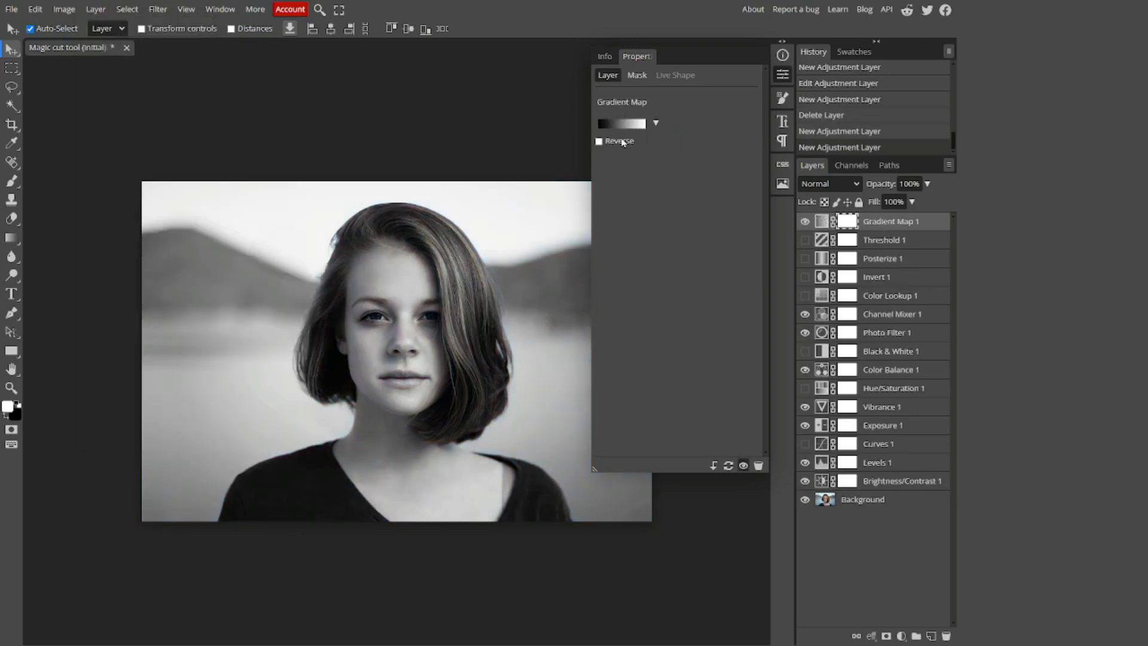
click(656, 122)
- Try various default gradient presets on the Gradient Map, including blue-gold chrome, copper, orange-yellow, violet-green-orange and rainbow
click(641, 183)
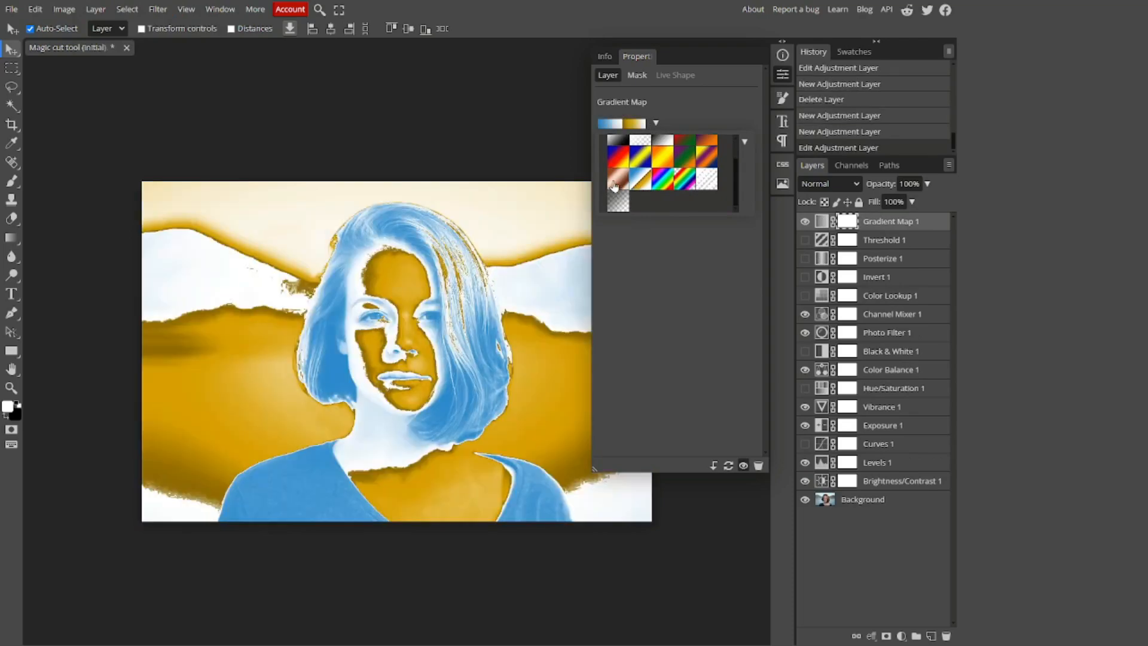
click(619, 178)
click(697, 158)
click(708, 157)
scroll(706, 161, up, 2)
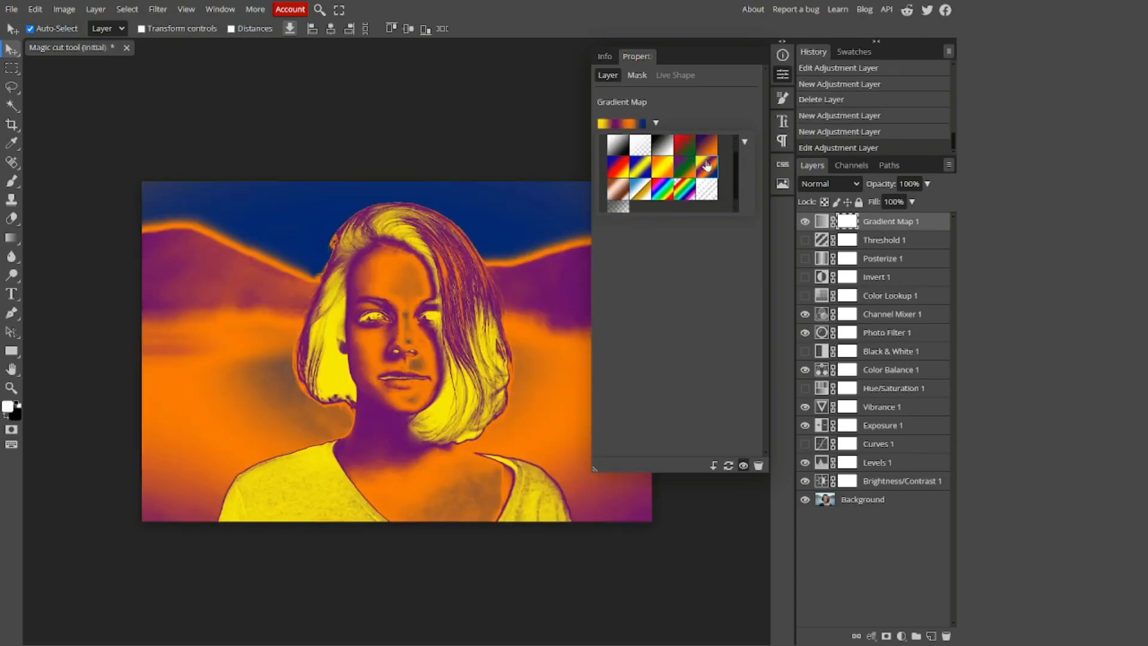
click(704, 169)
click(695, 161)
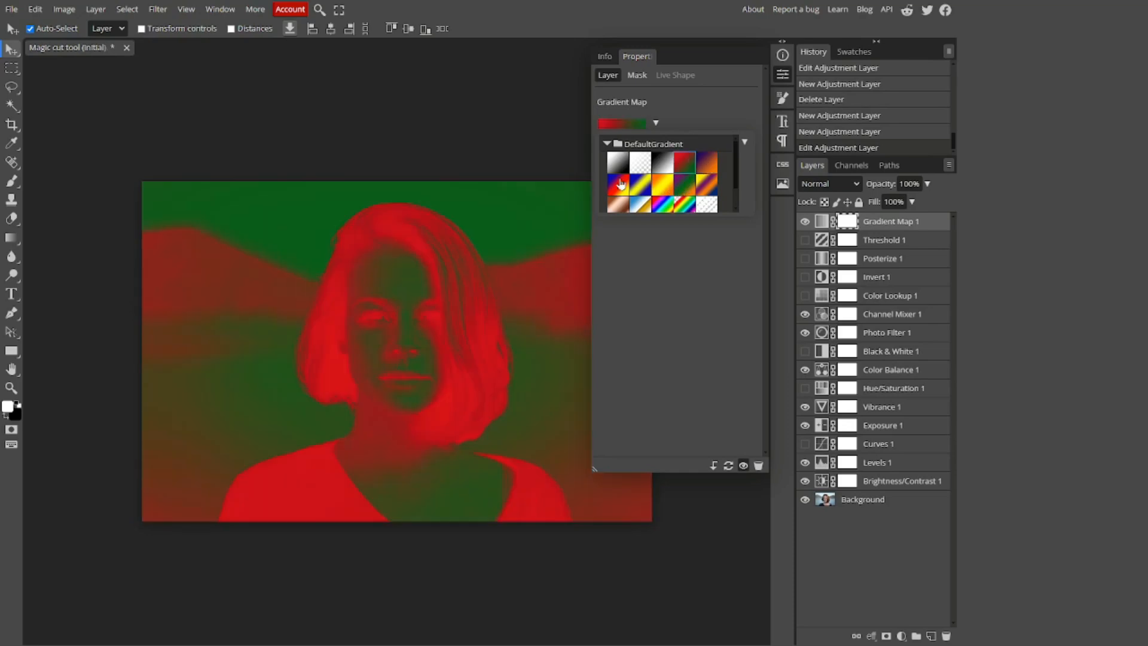
click(640, 184)
click(662, 188)
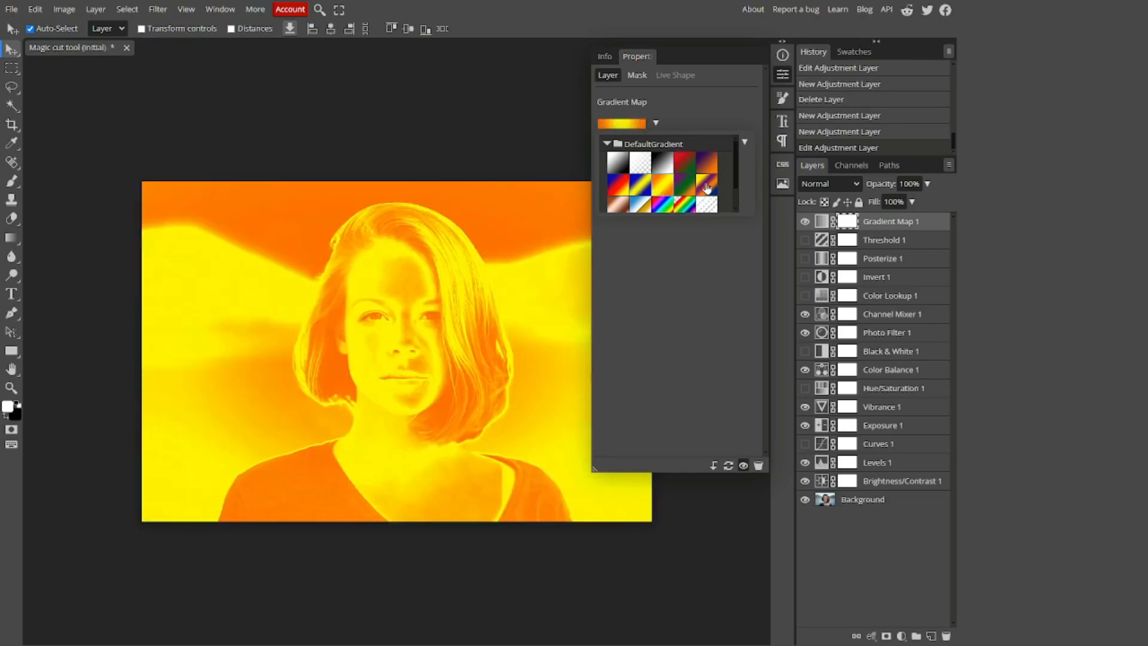
click(706, 185)
click(683, 203)
scroll(683, 203, down, 1)
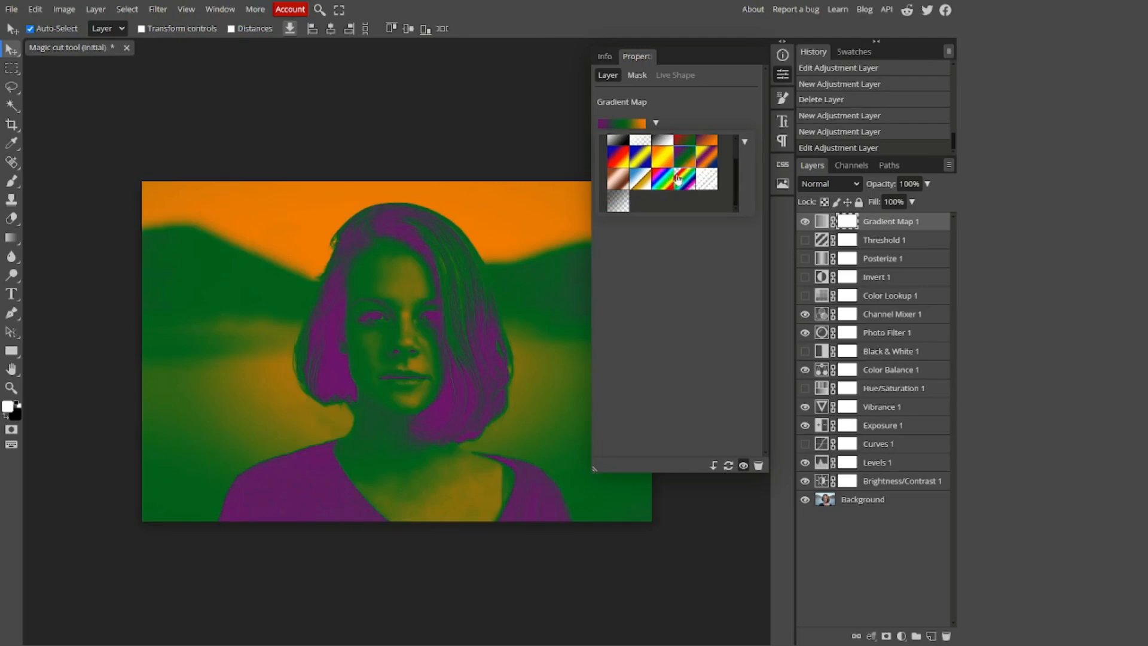
click(678, 180)
click(656, 180)
click(640, 180)
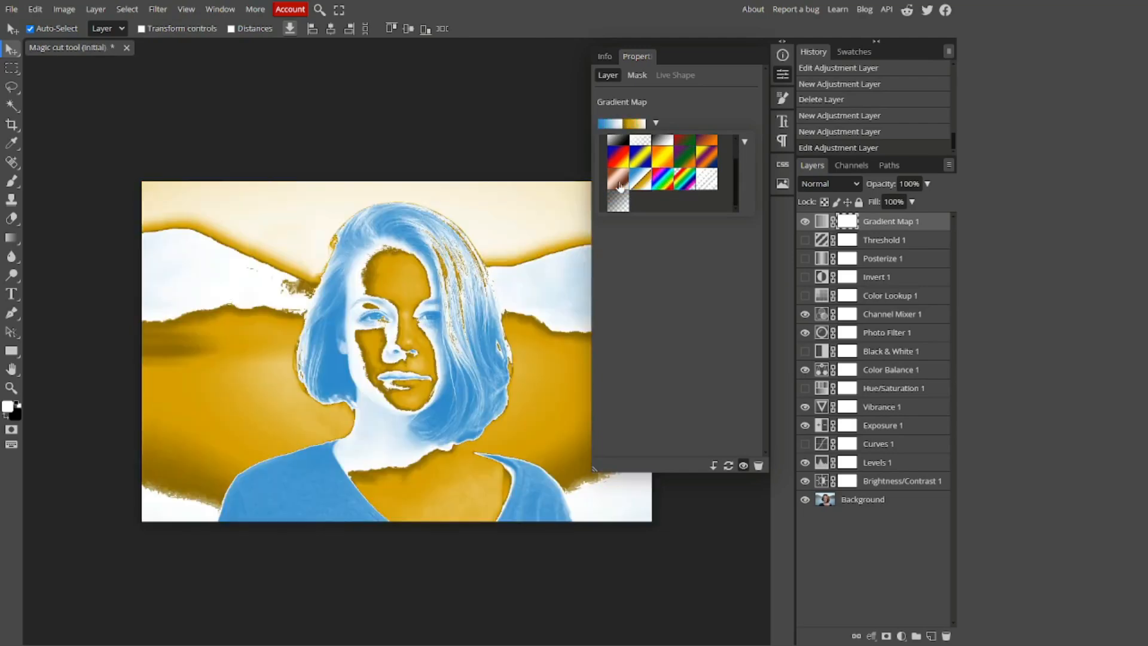
click(618, 180)
scroll(643, 203, up, 1)
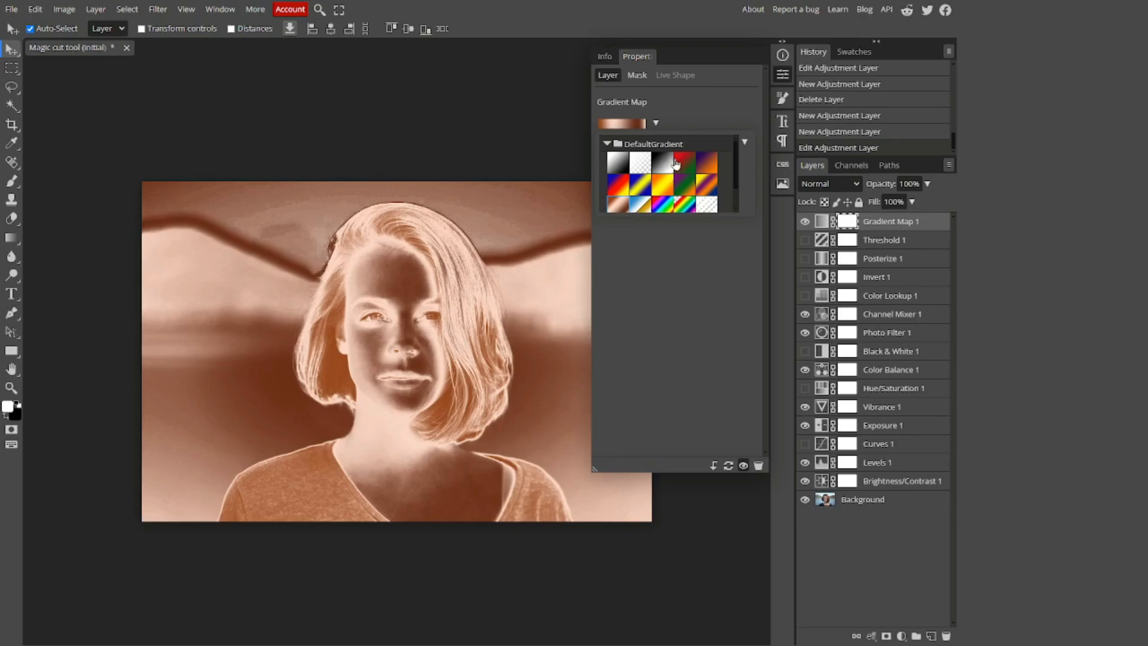
- Apply the red-to-green preset to the Gradient Map after trying violet-orange, and hide the layer
click(680, 163)
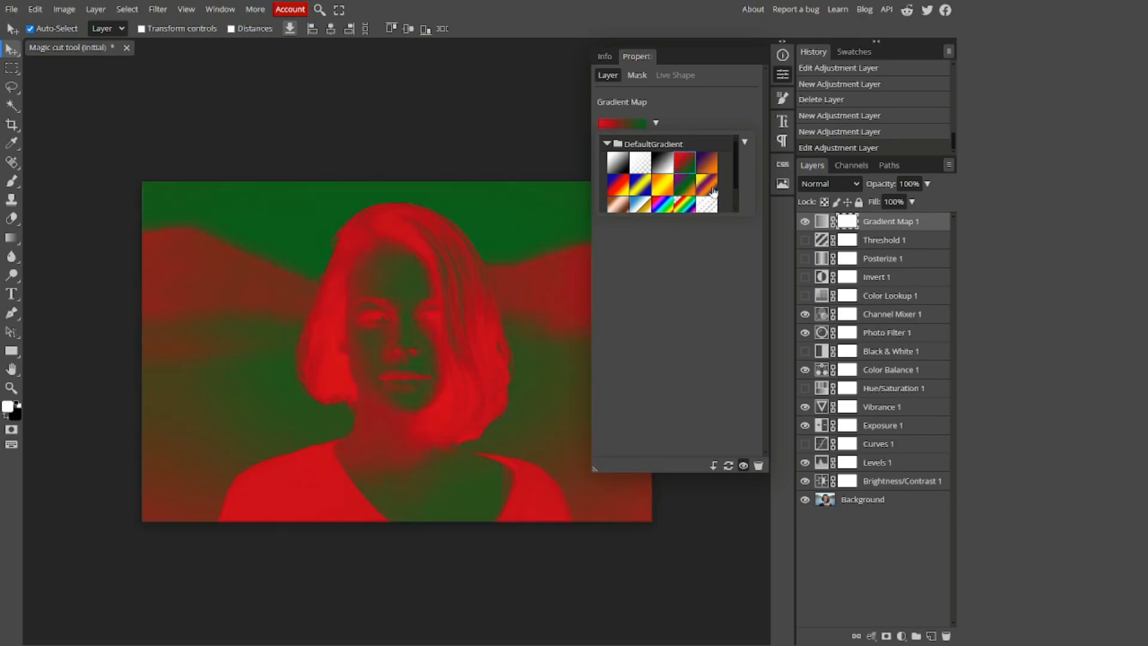
click(708, 163)
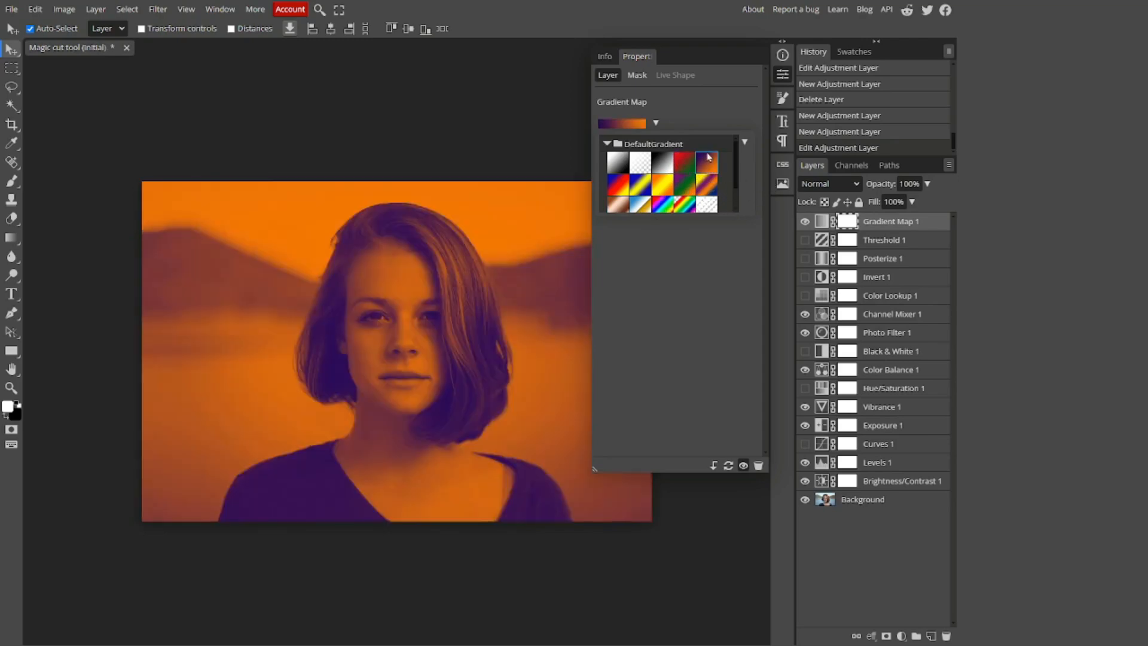
click(691, 163)
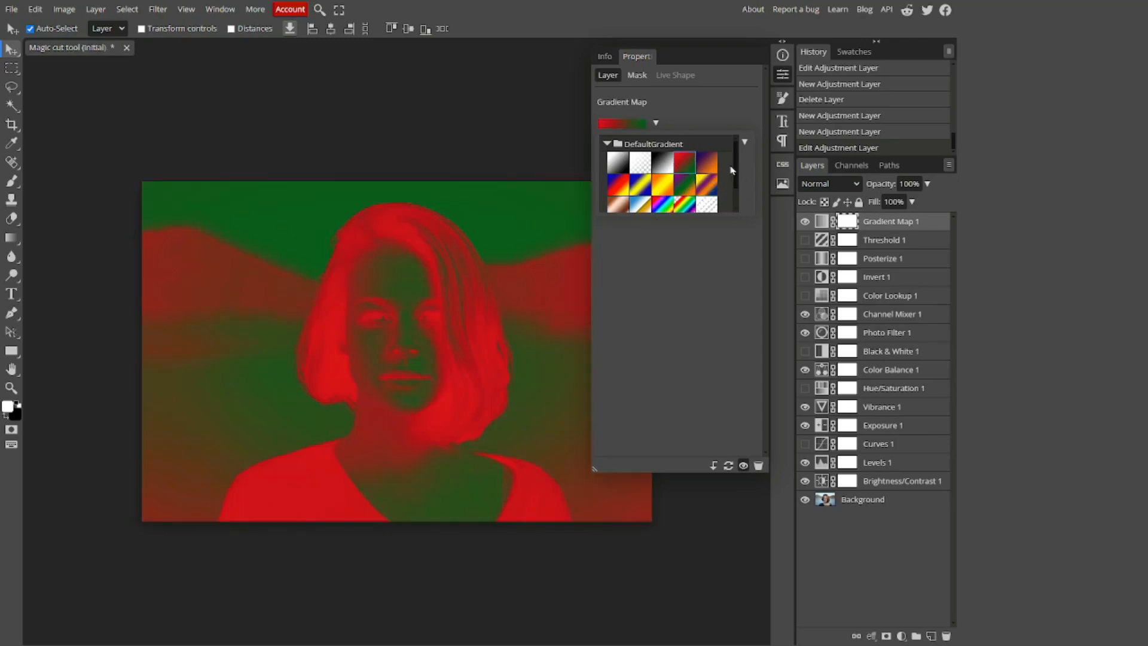
click(805, 222)
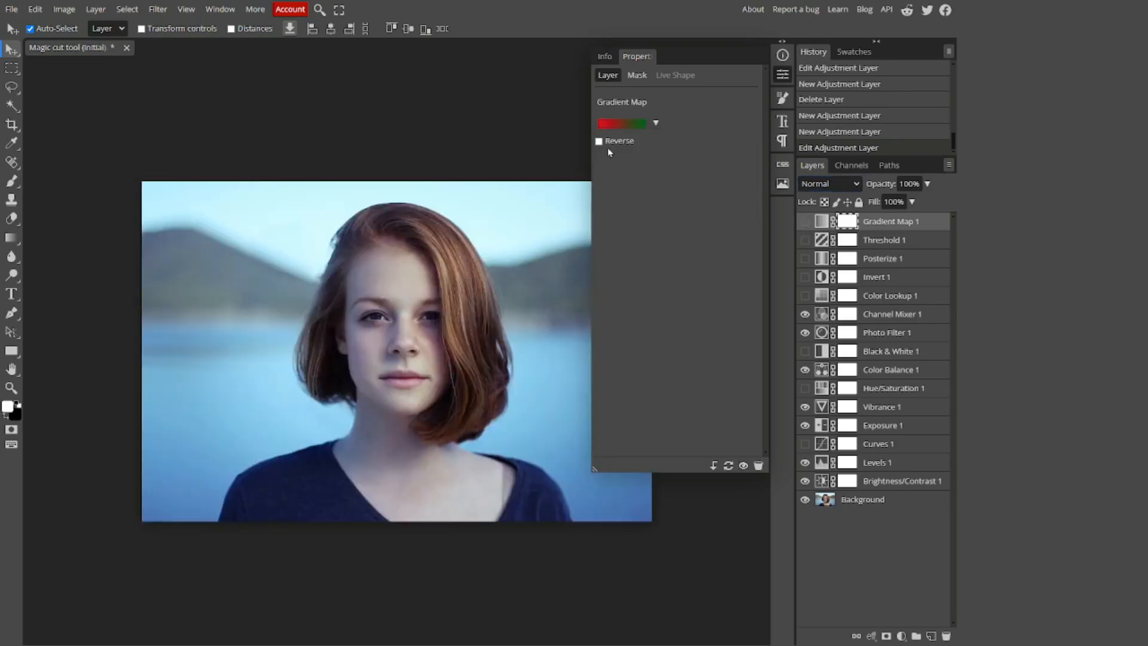
- Add a Selective Color adjustment layer above Gradient Map and set cyan to 100% for the blue colors
click(95, 9)
mouse_move(179, 170)
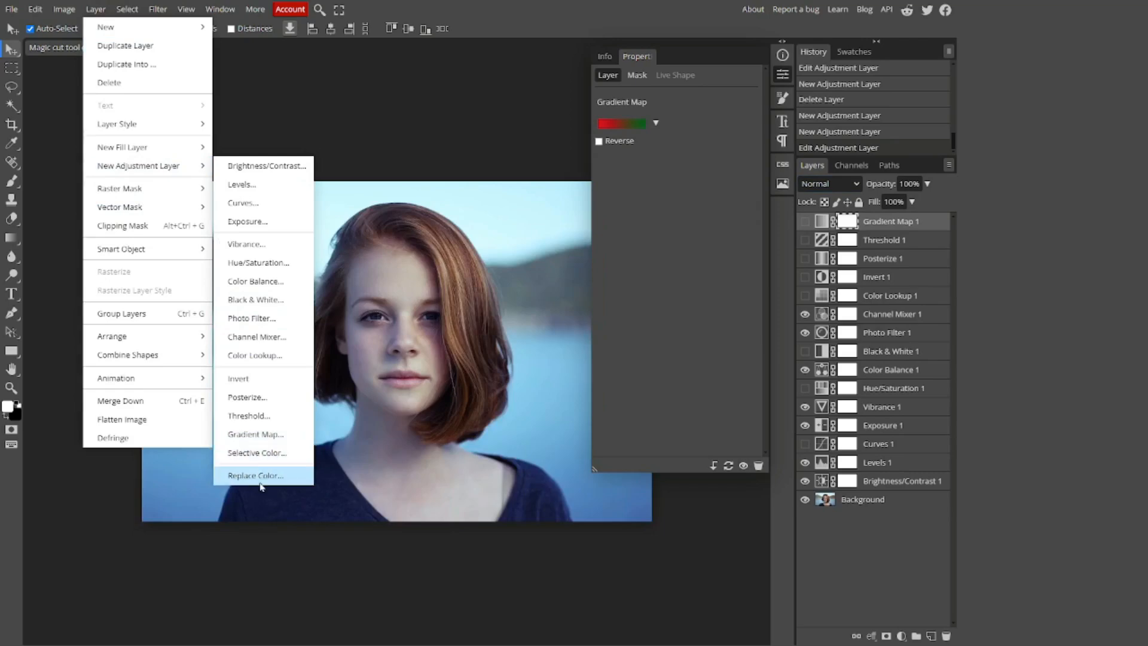
click(259, 454)
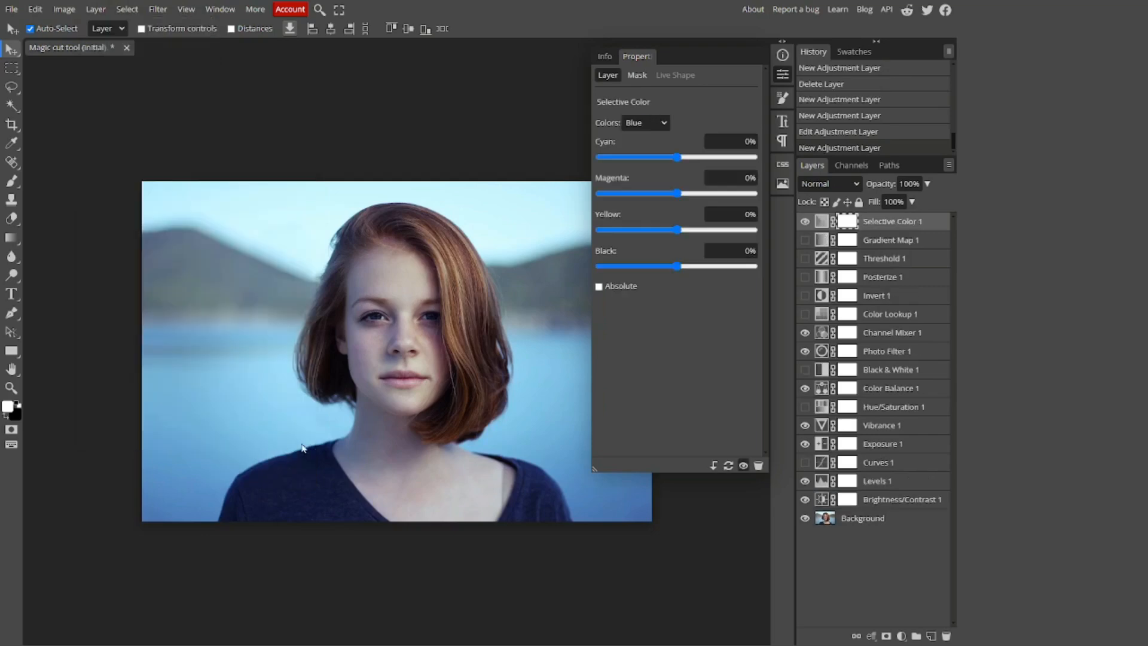
drag(677, 157, 837, 164)
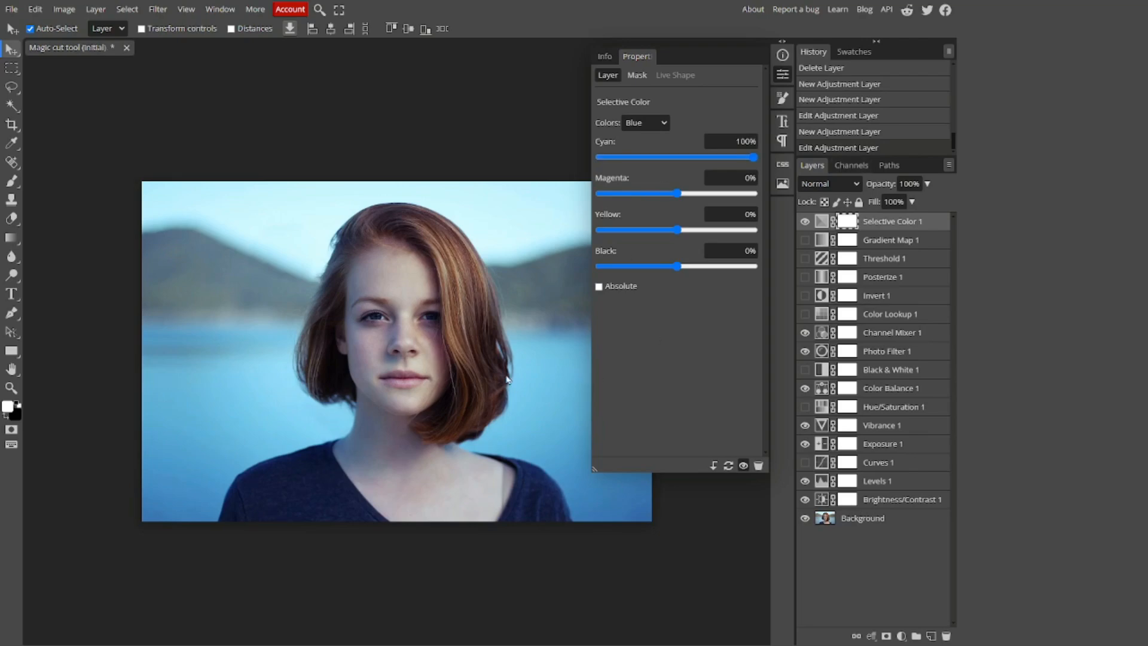
- Switch Selective Color to the green colors and set yellow to -1%
click(647, 123)
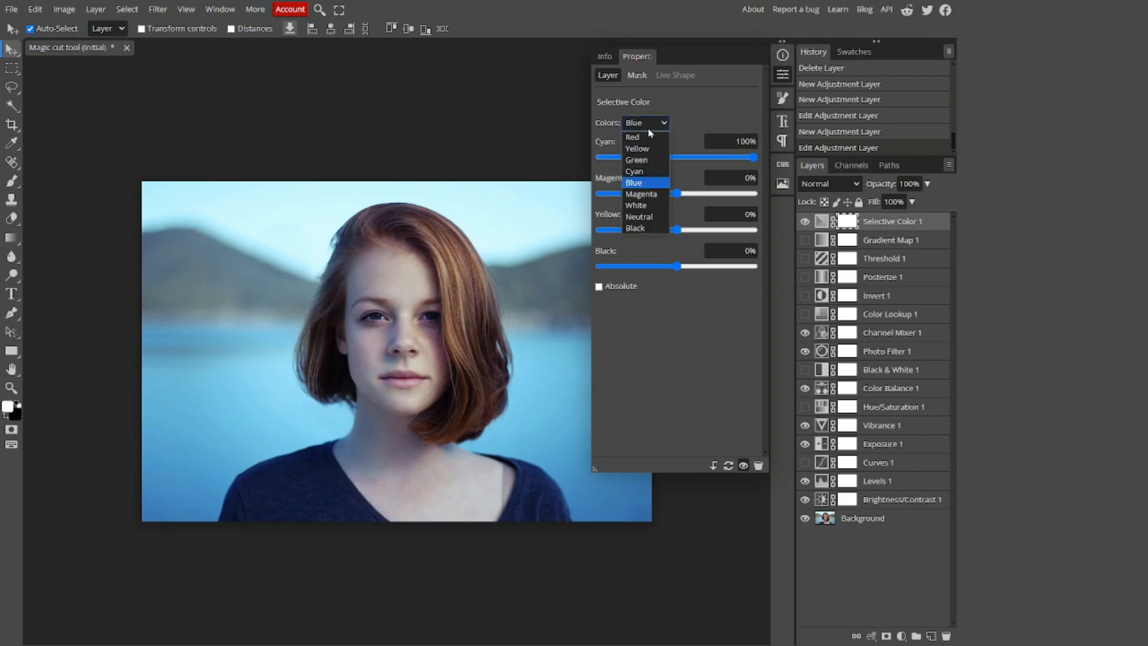
click(636, 160)
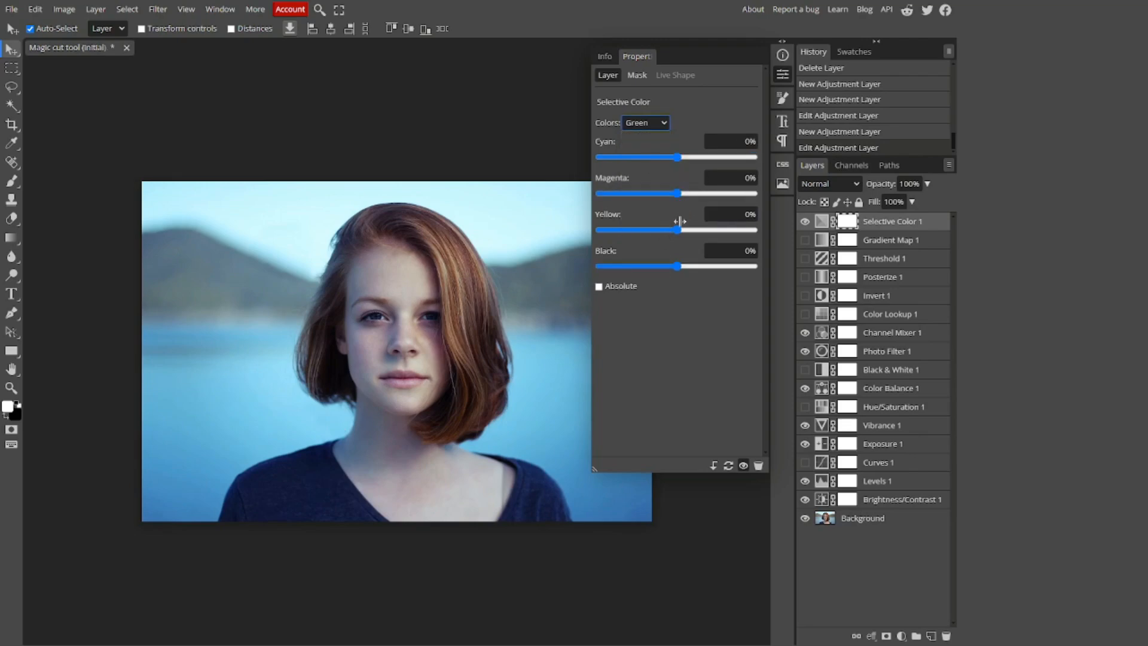
mouse_move(678, 229)
mouse_down()
mouse_move(759, 231)
mouse_move(686, 246)
mouse_up()
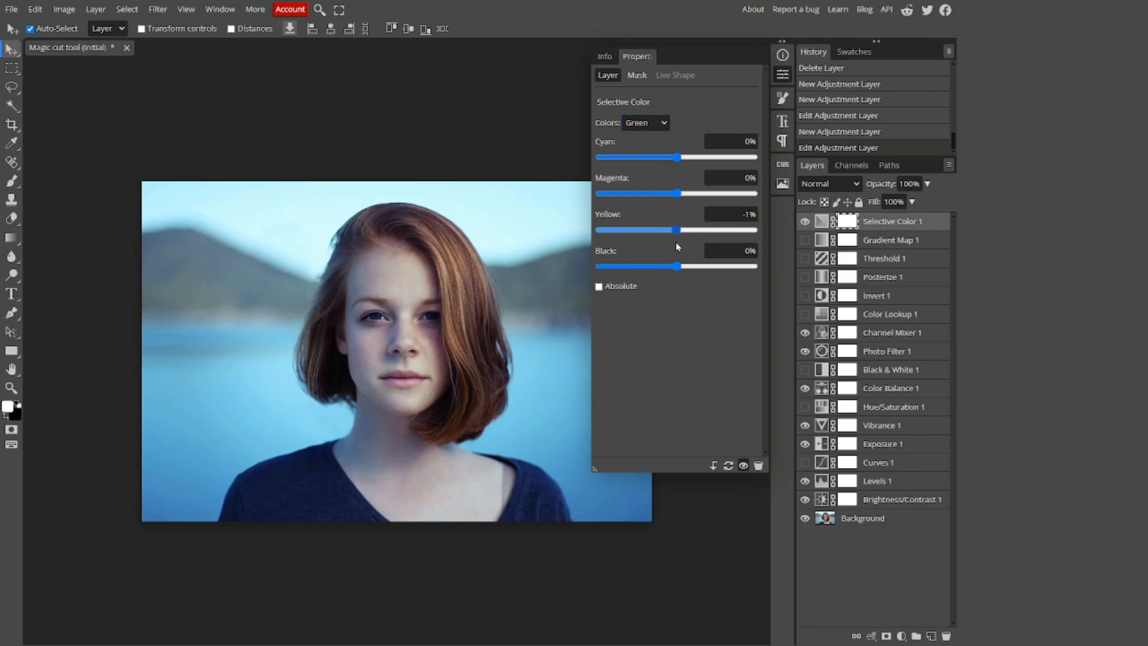
- Reset yellow to 0% for the green colors in Selective Color, and set cyan to 100% for the cyan colors
click(749, 213)
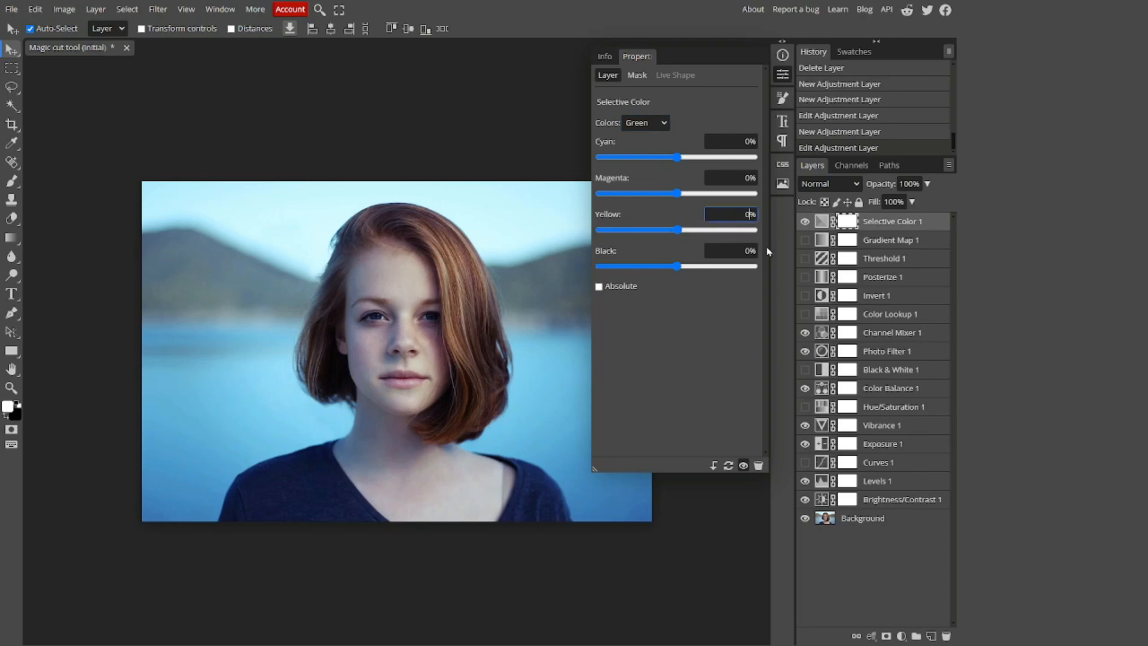
key(Return)
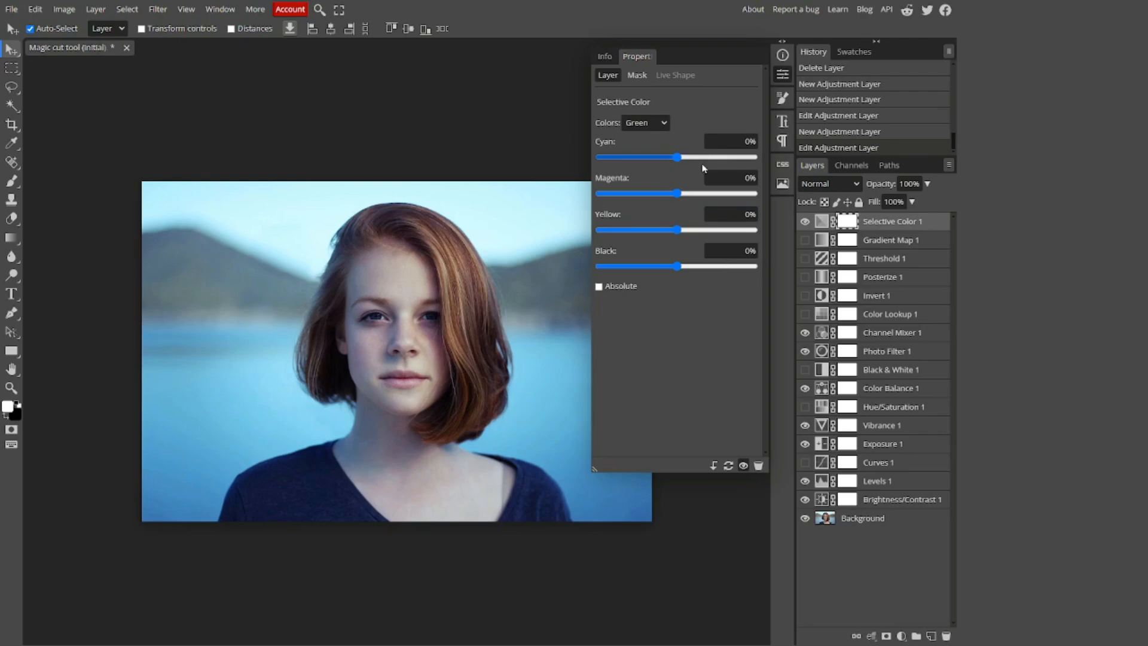
click(653, 124)
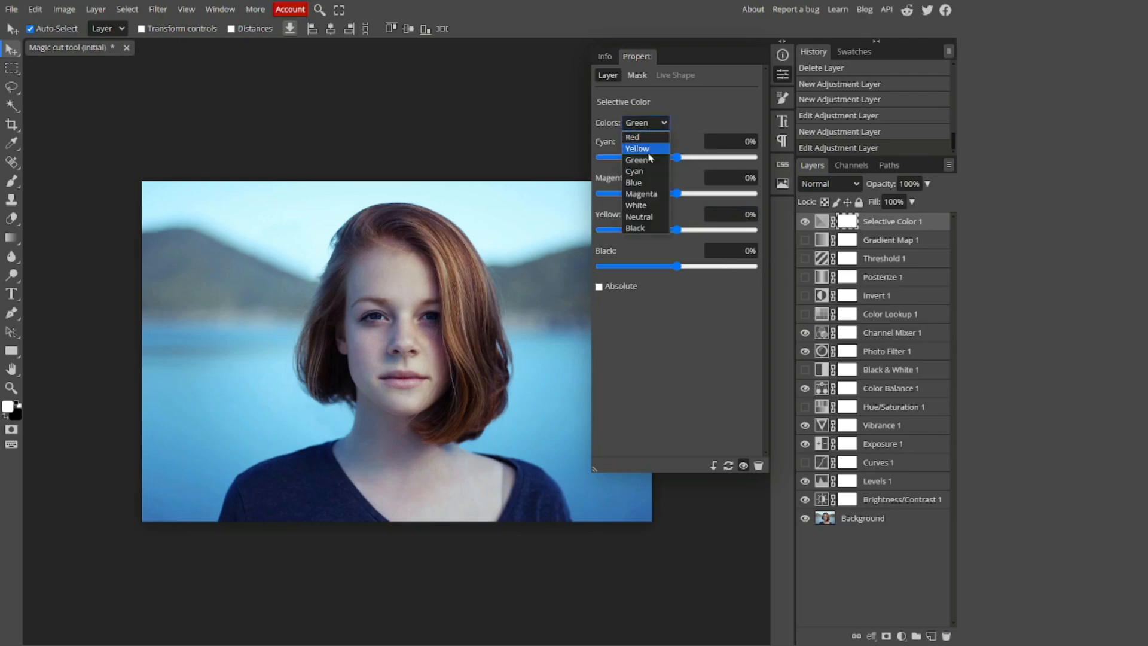
click(652, 176)
drag(677, 157, 750, 156)
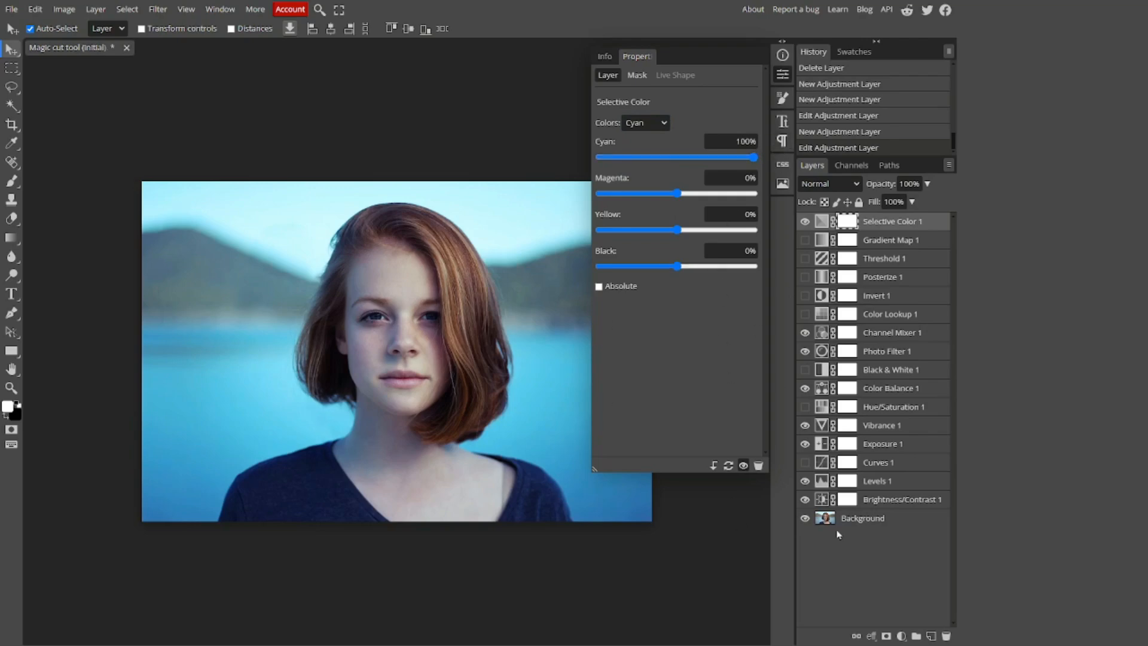
- Add a Replace Color adjustment layer above Selective Color, try different fuzziness values, then hide the layer and collapse its properties
click(96, 9)
mouse_move(183, 171)
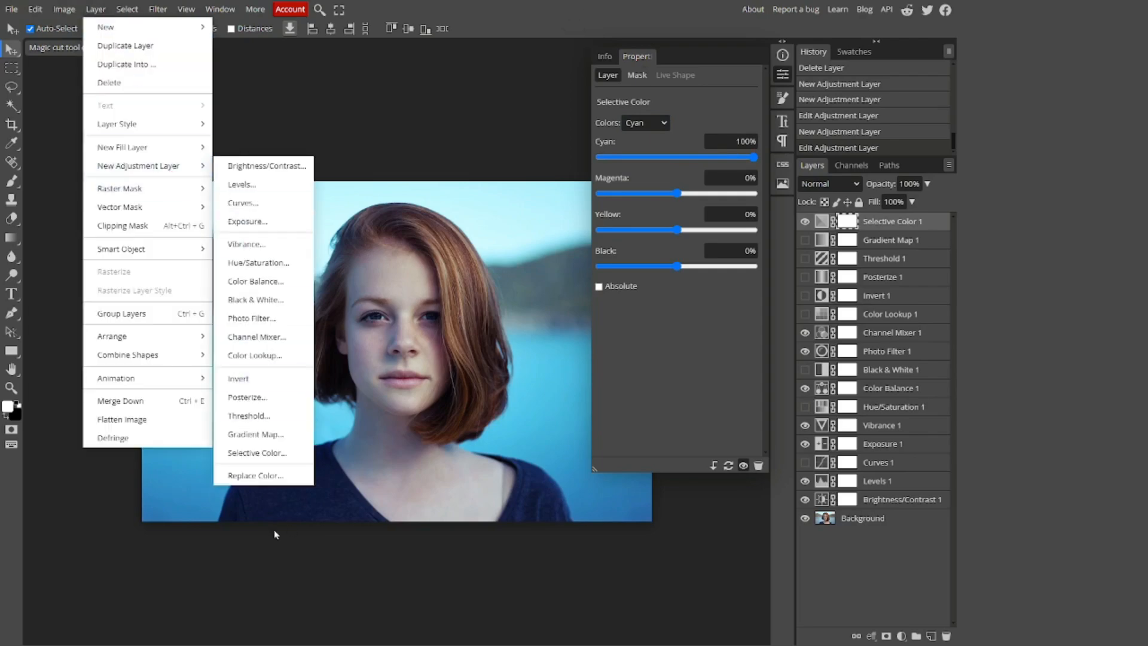
click(277, 476)
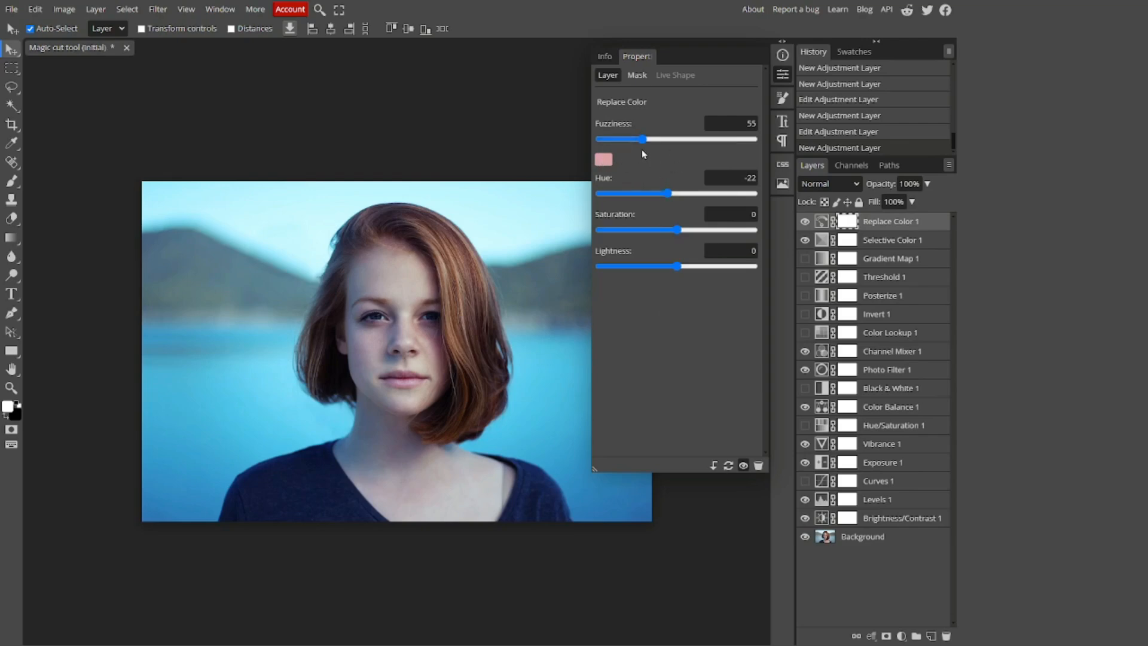
drag(642, 140, 754, 140)
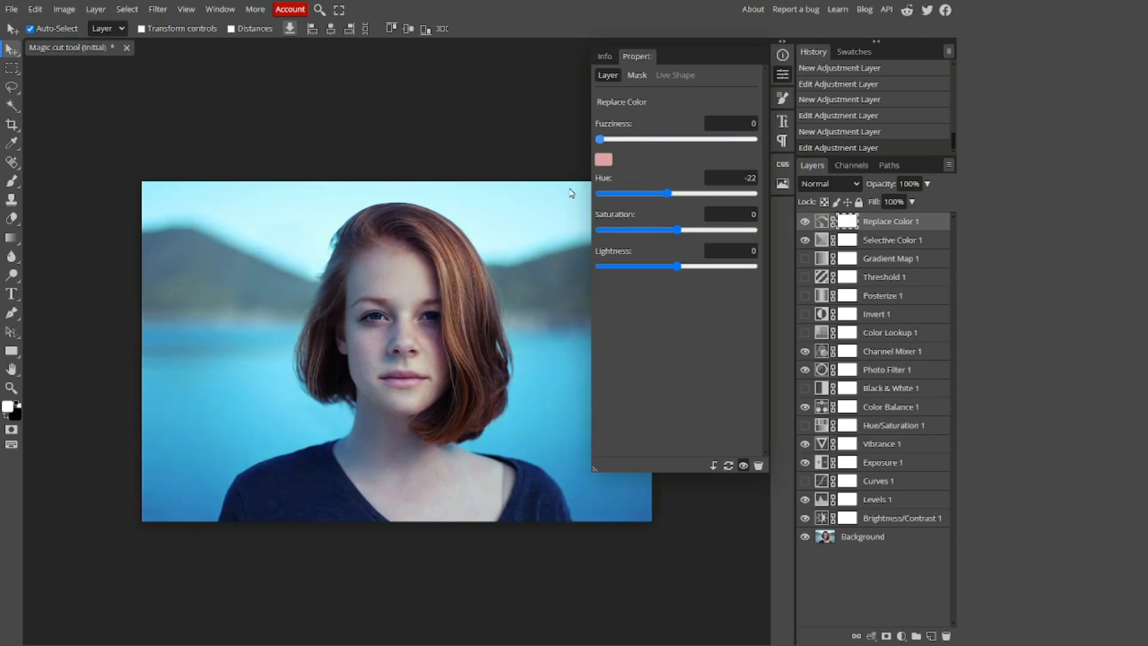
drag(600, 139, 669, 214)
click(805, 222)
click(782, 74)
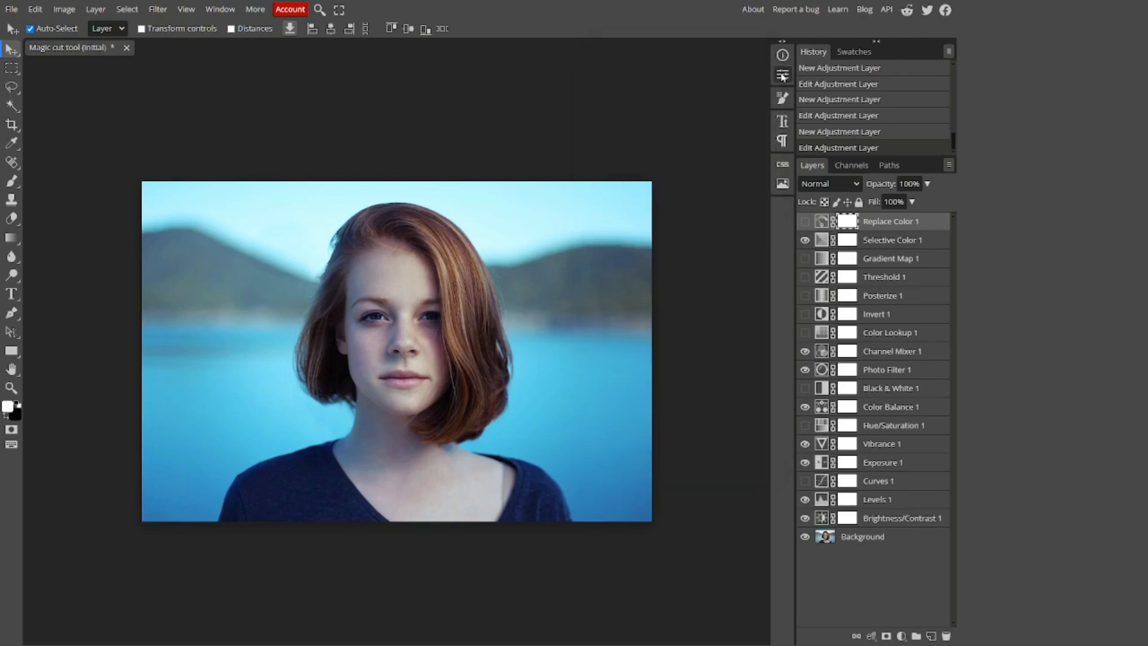
- Hide every visible adjustment layer from Selective Color down to Brightness/Contrast, leaving only the Background shown
click(805, 240)
click(805, 351)
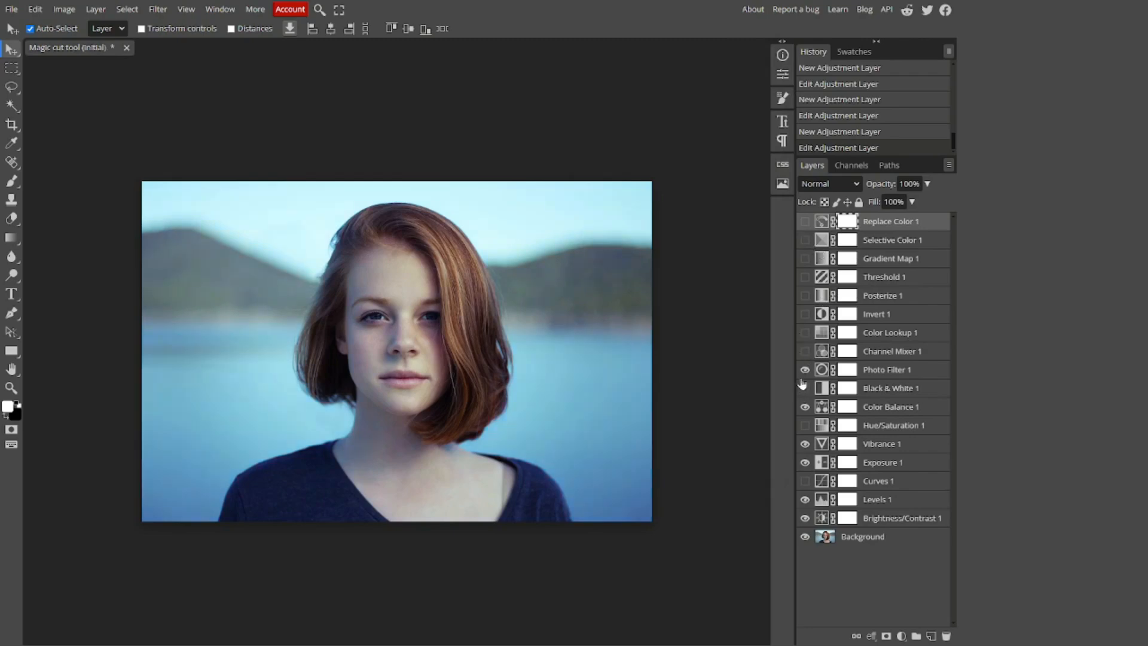
click(805, 369)
click(805, 407)
click(805, 444)
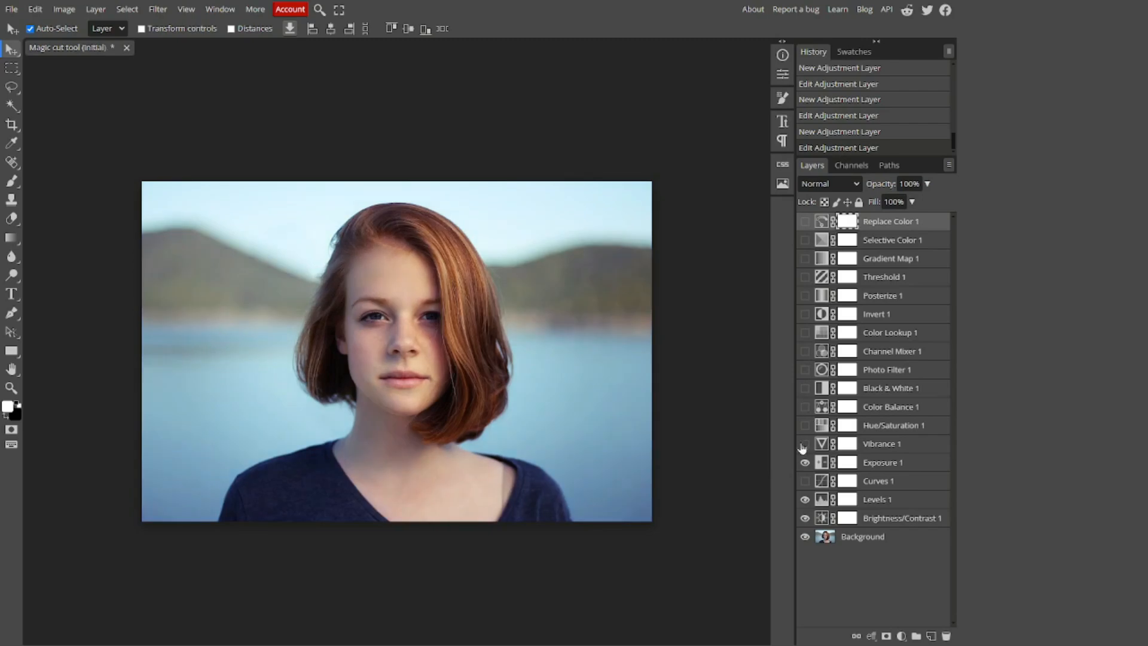
click(805, 462)
click(805, 500)
click(805, 518)
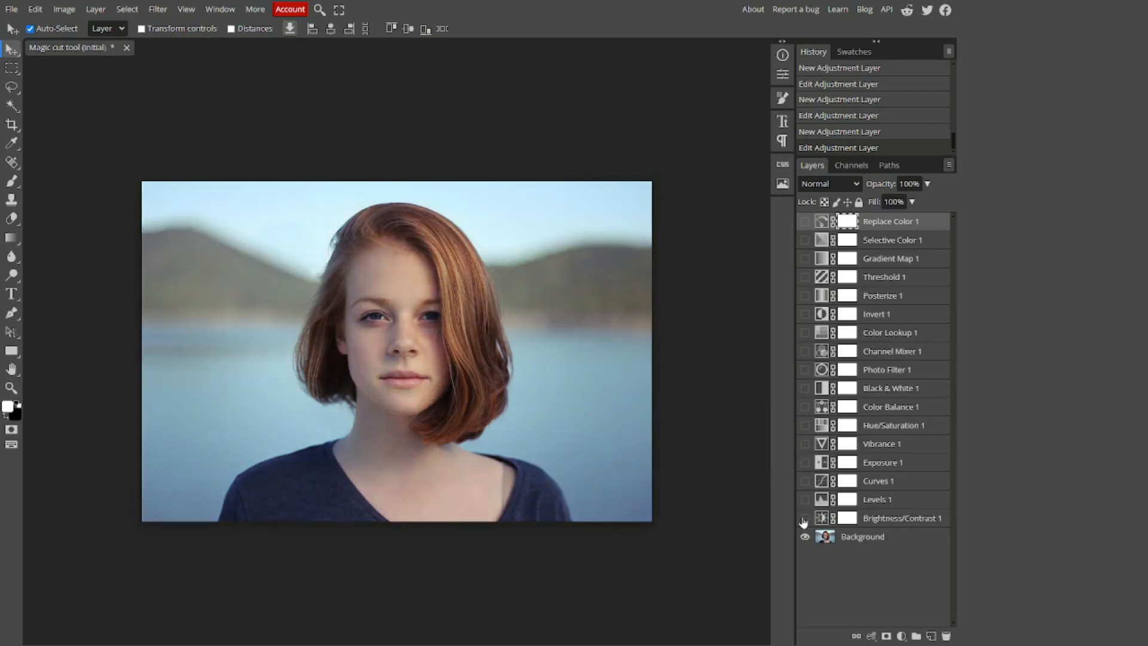
- Show Brightness/Contrast, Levels, Vibrance, Photo Filter and Channel Mixer again, briefly previewing Hue/Saturation and Color Lookup
click(804, 518)
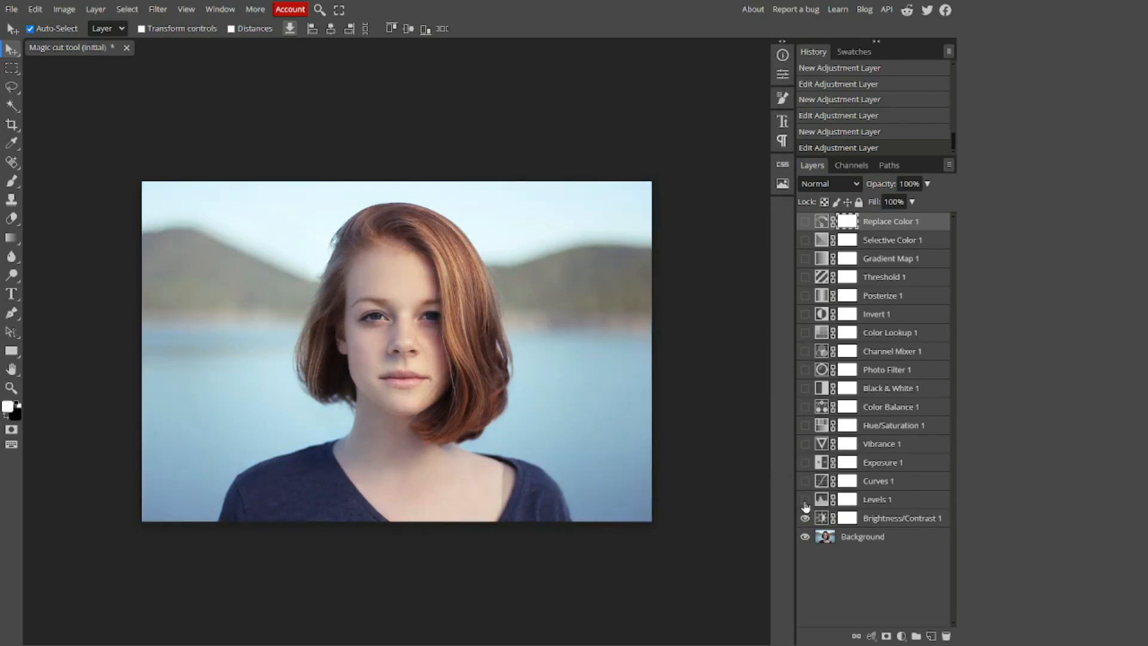
click(804, 500)
click(805, 444)
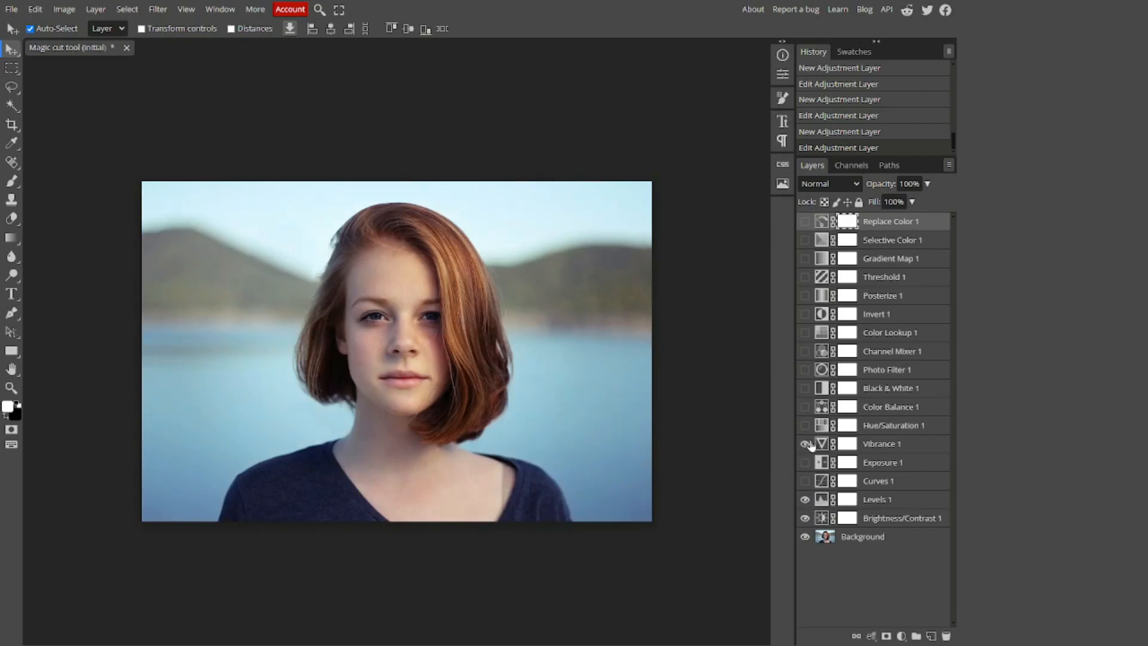
click(805, 426)
click(806, 426)
click(805, 370)
click(805, 351)
click(805, 333)
click(804, 332)
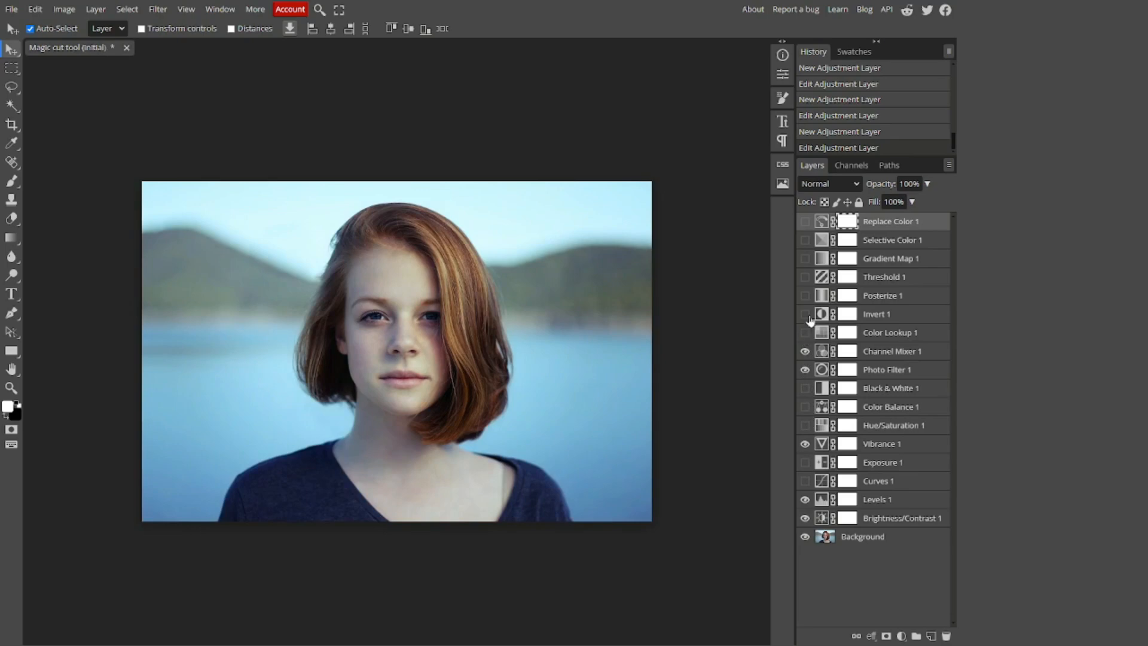
- Preview the Threshold and Gradient Map layers briefly, and show Selective Color again while keeping Replace Color hidden
click(805, 277)
click(805, 277)
click(805, 258)
click(805, 259)
click(805, 240)
click(805, 221)
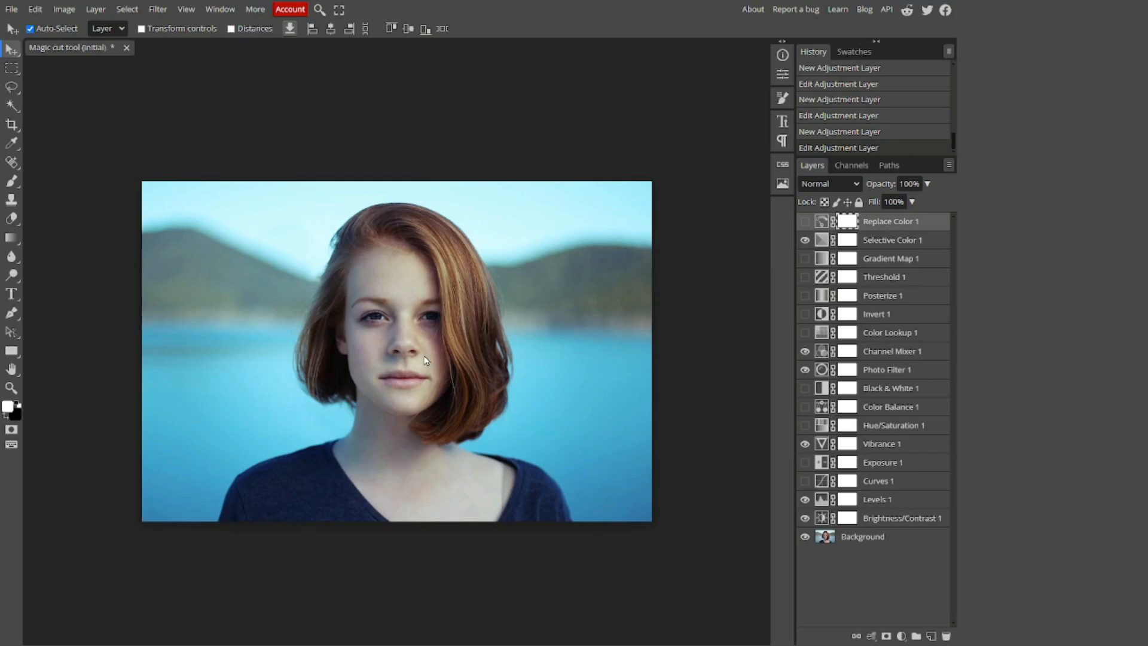
click(900, 637)
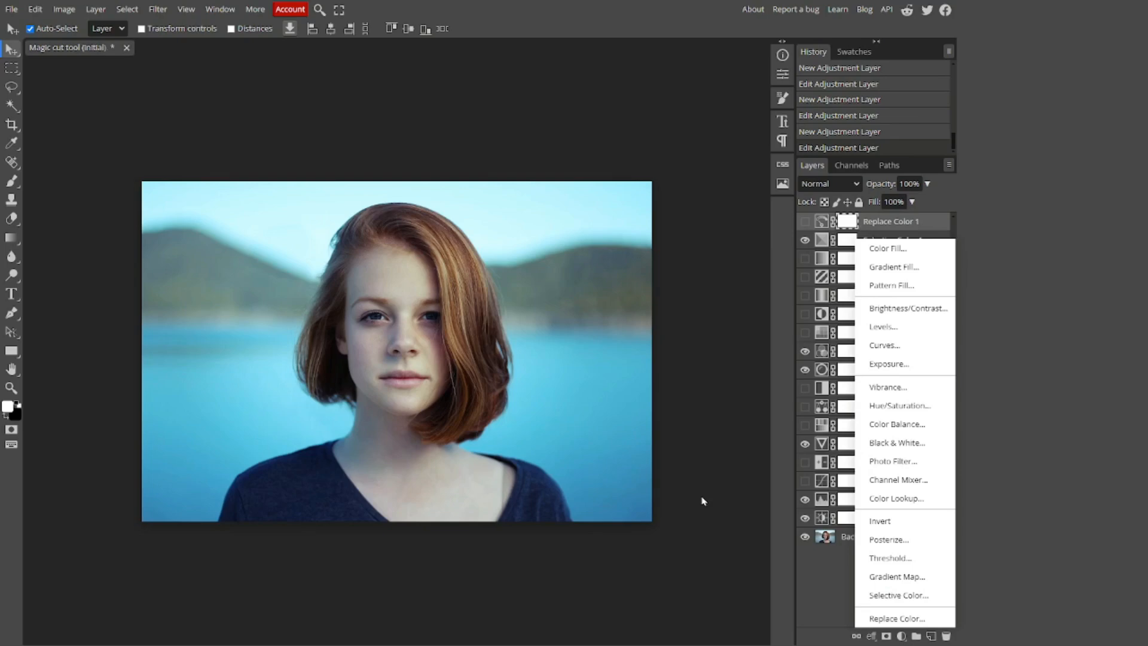
click(96, 10)
click(63, 10)
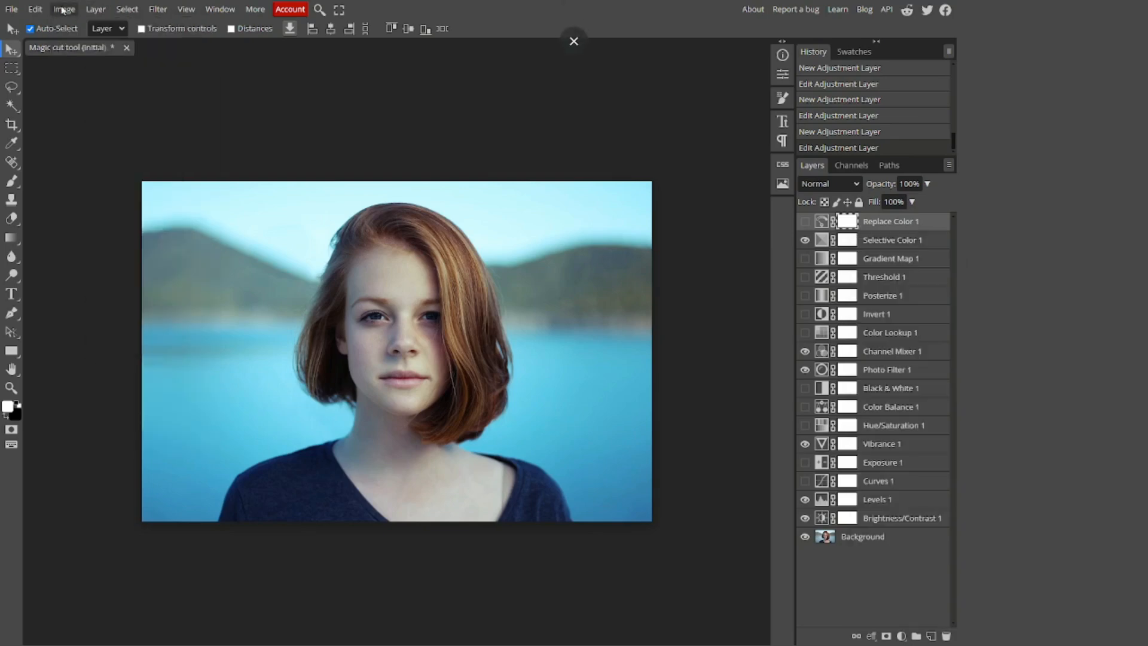
click(902, 637)
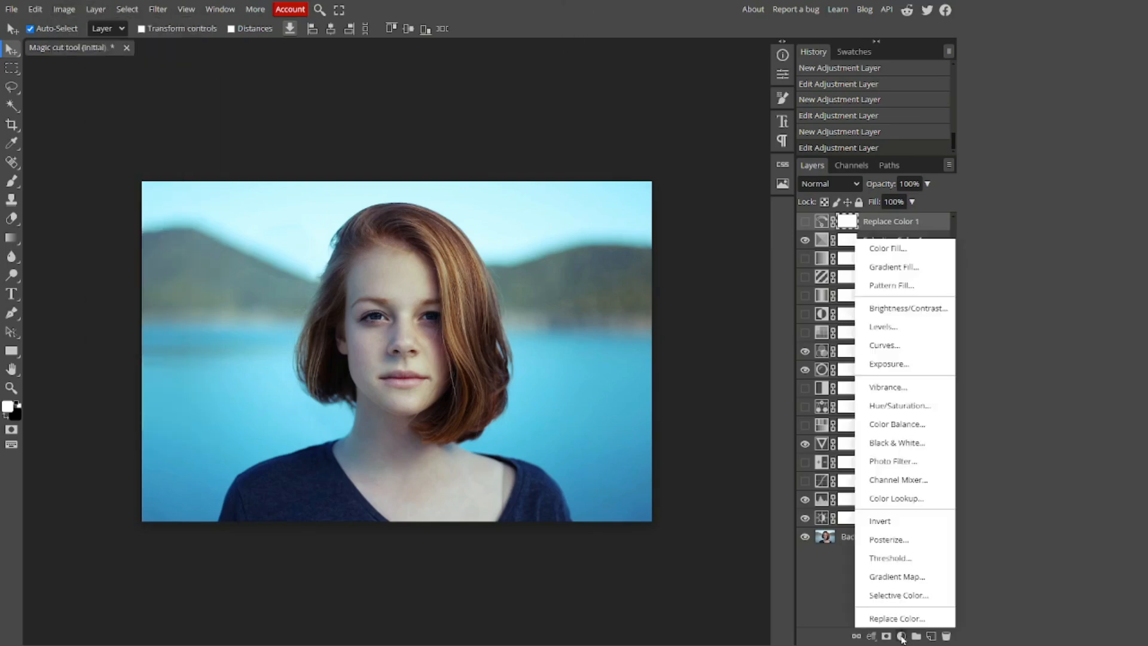
click(898, 640)
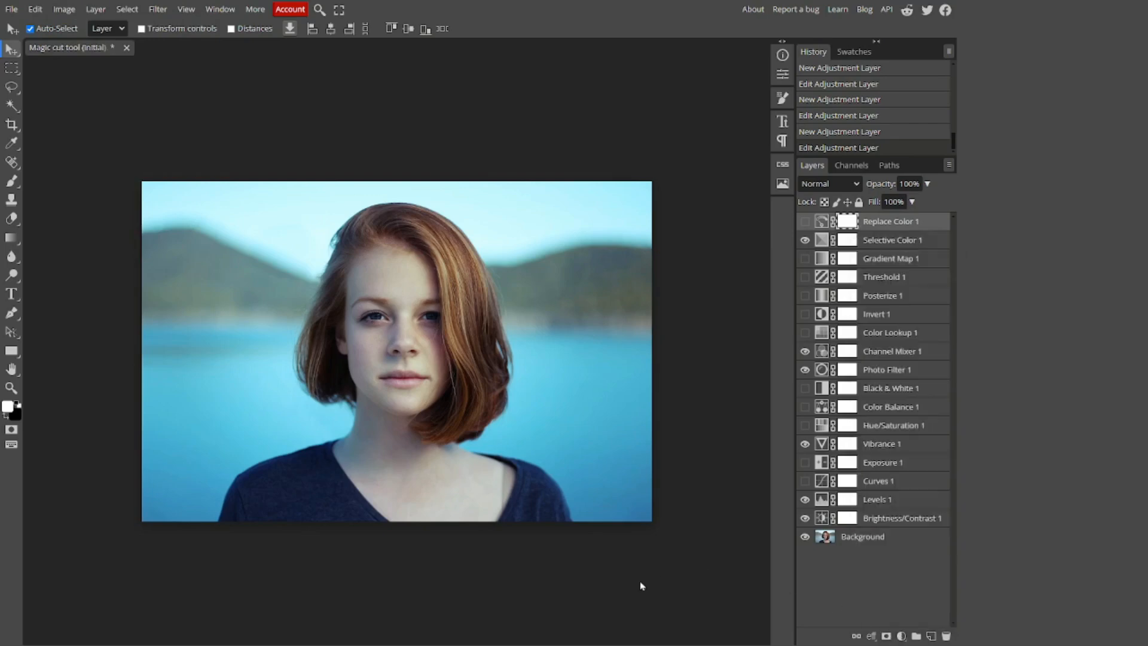